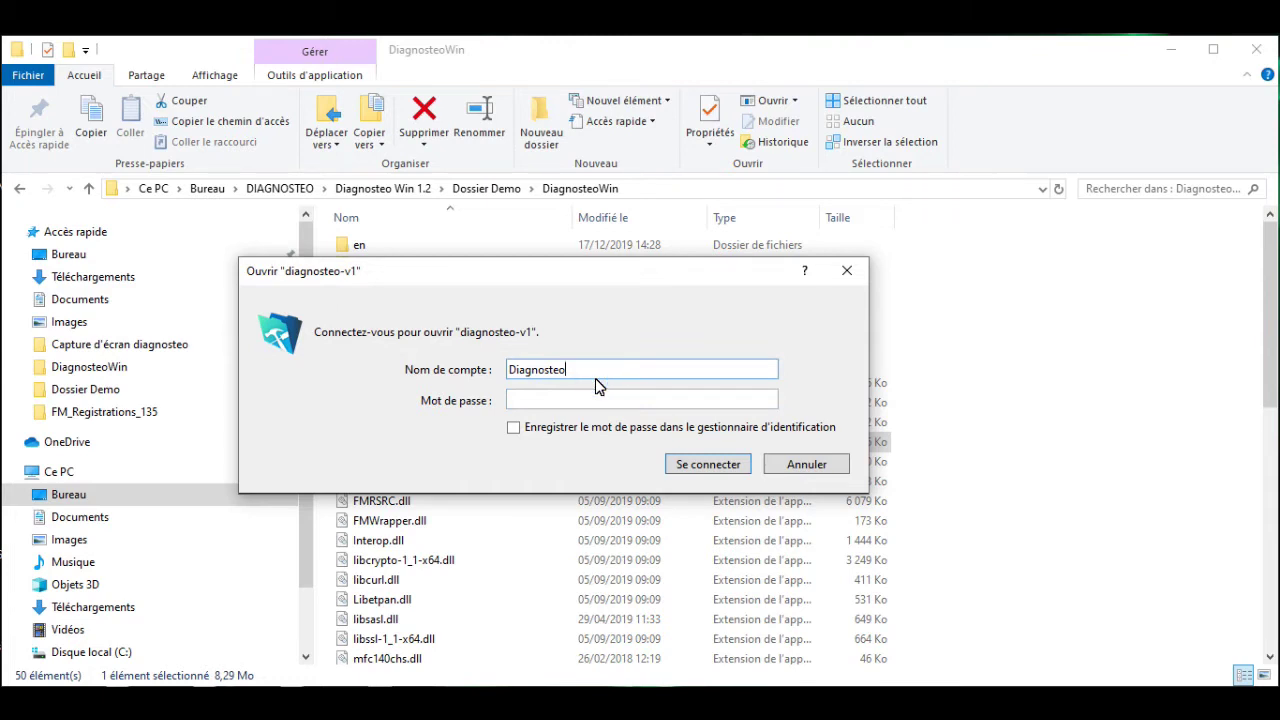
# Launch the diagnosteo-v1 file from the DiagnosteoWin demo folder to get its sign-in prompt.
pyautogui.doubleClick(595, 378)
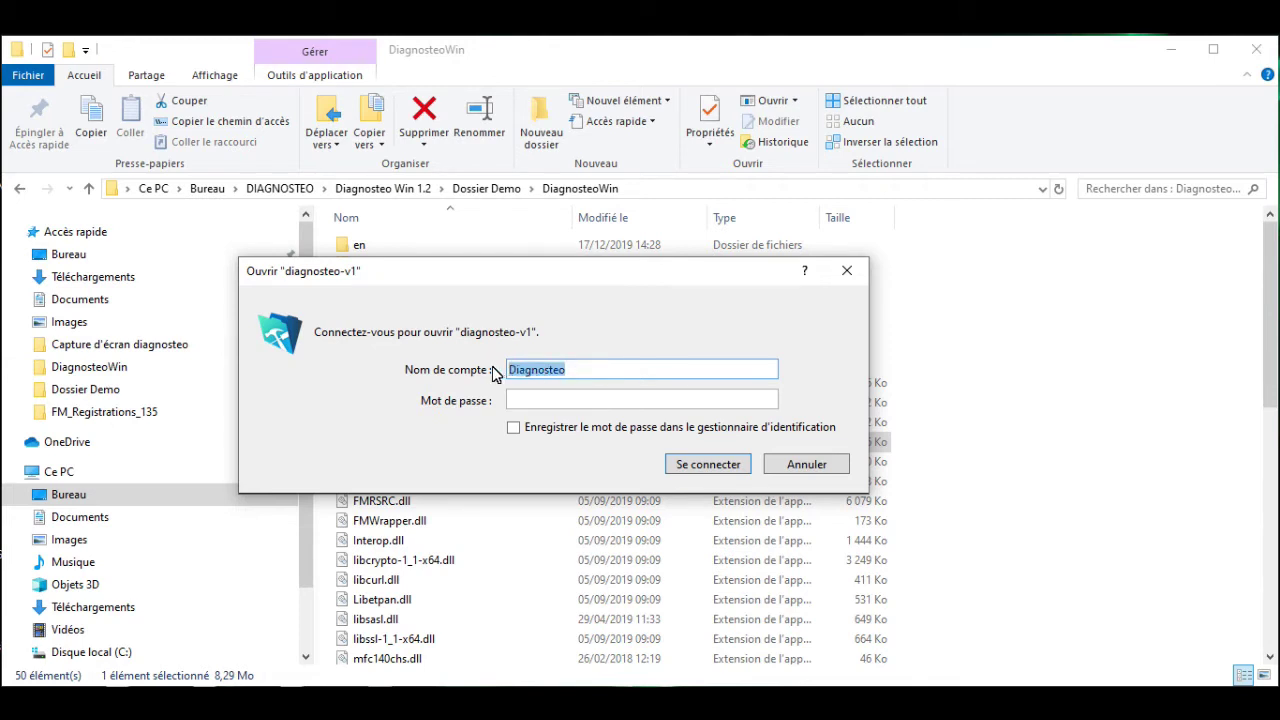
# Replace the account name with 'Demo', enter the account password and submit the sign-in.
pyautogui.click(582, 371)
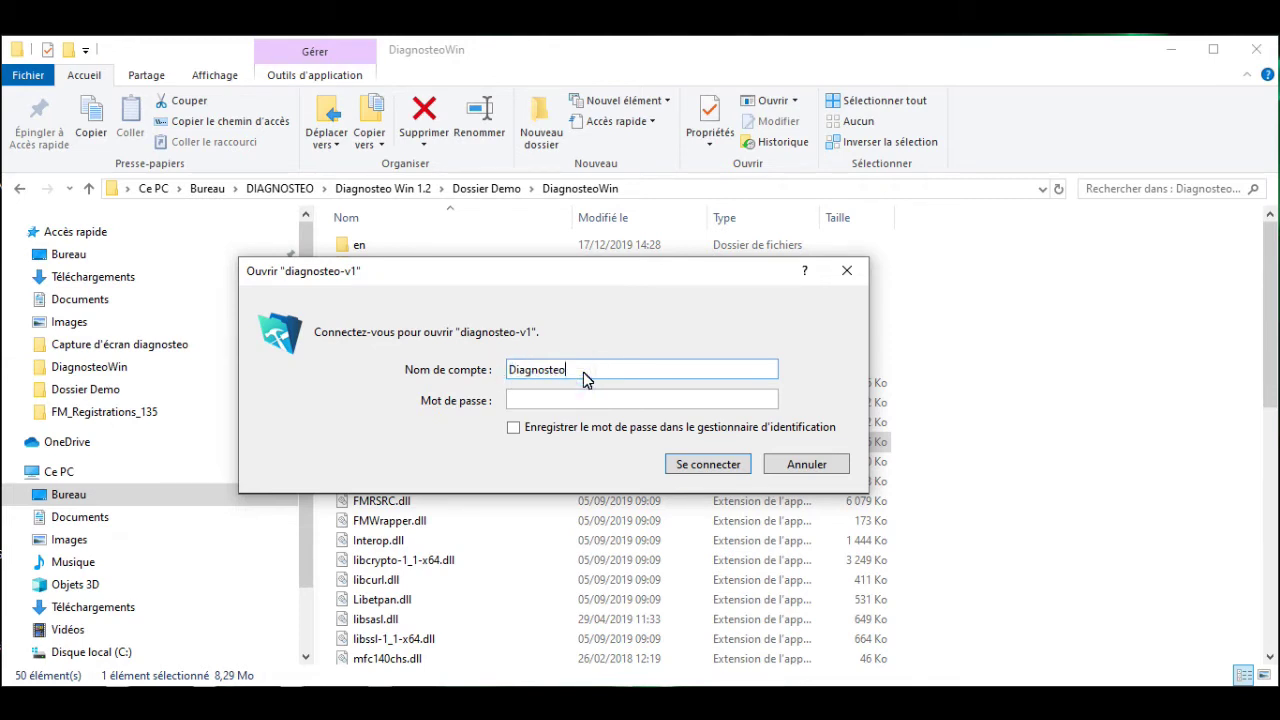
pyautogui.moveTo(583, 372); pyautogui.dragTo(521, 372)
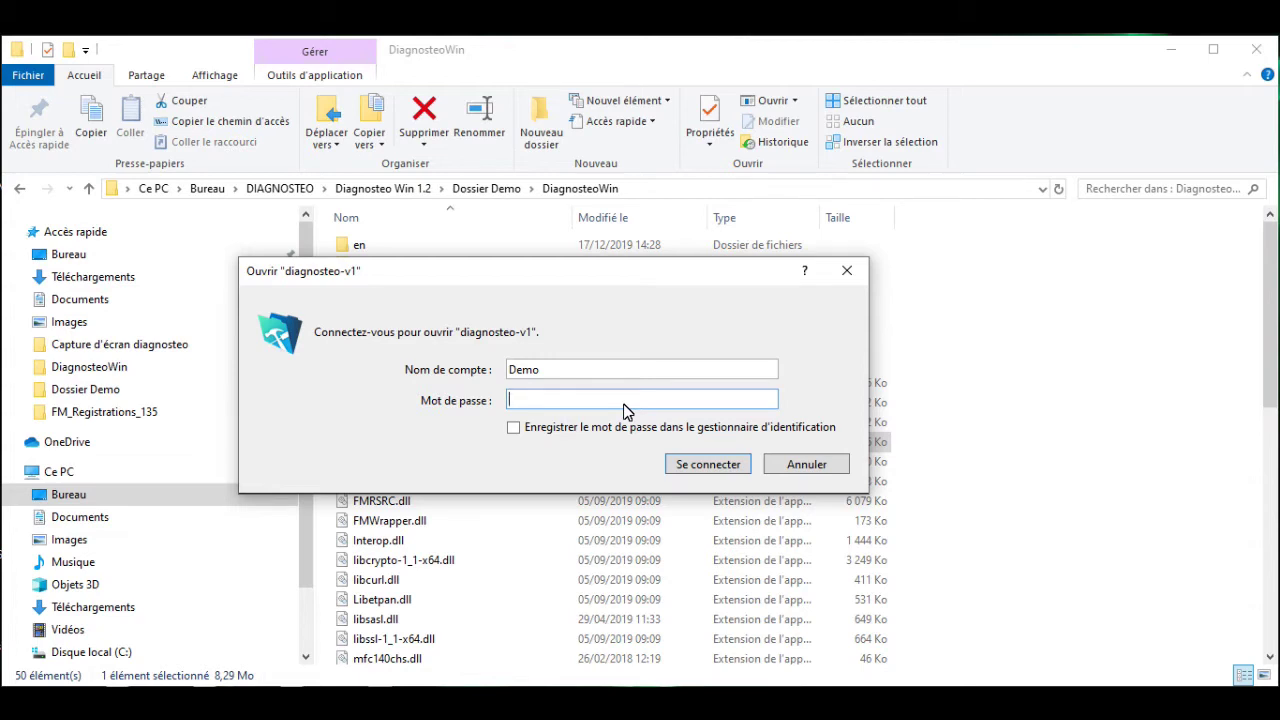
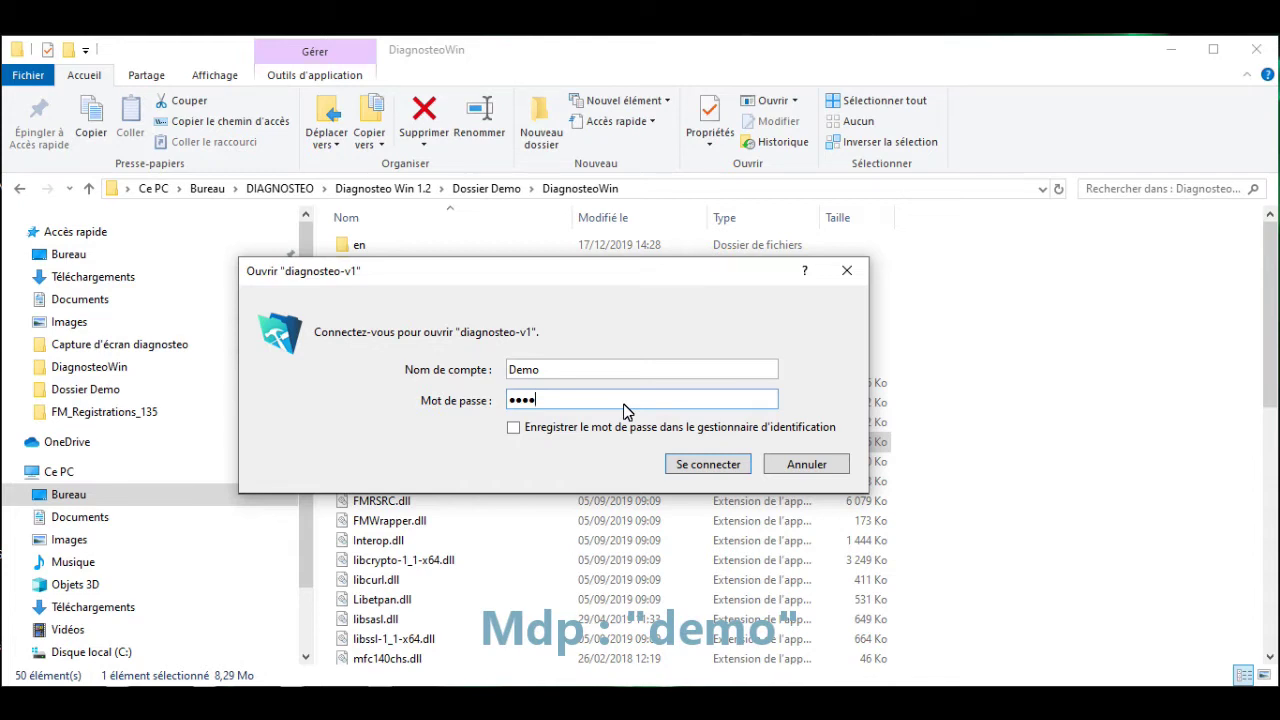
pyautogui.press('Return')
pyautogui.click(750, 514)
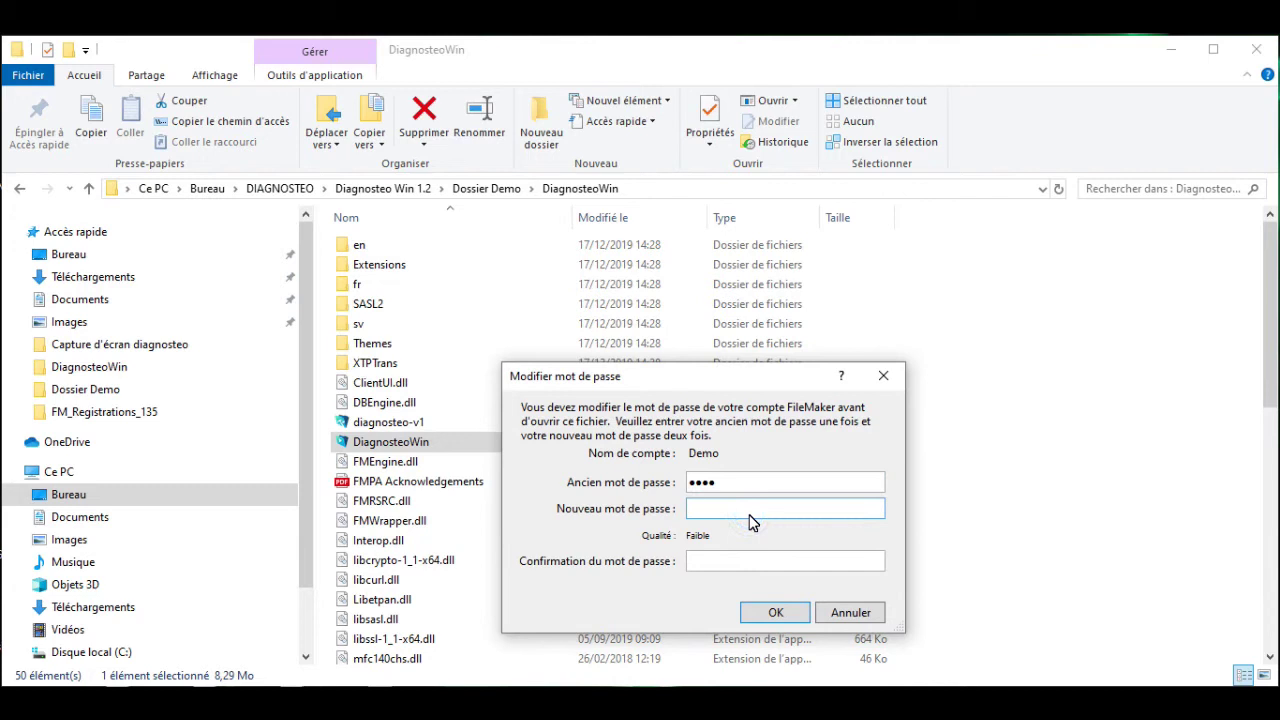
# Enter the new account password and confirm it in the Confirmation field.
pyautogui.press('Tab')
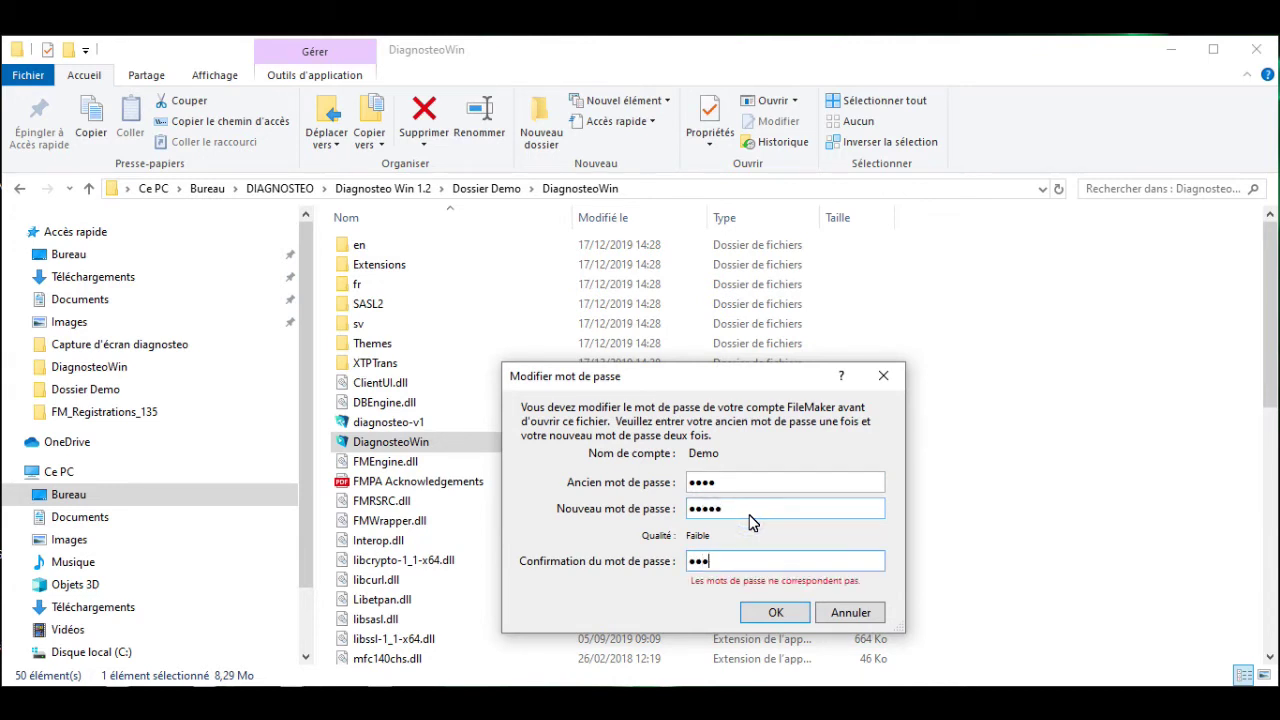
pyautogui.press('Return')
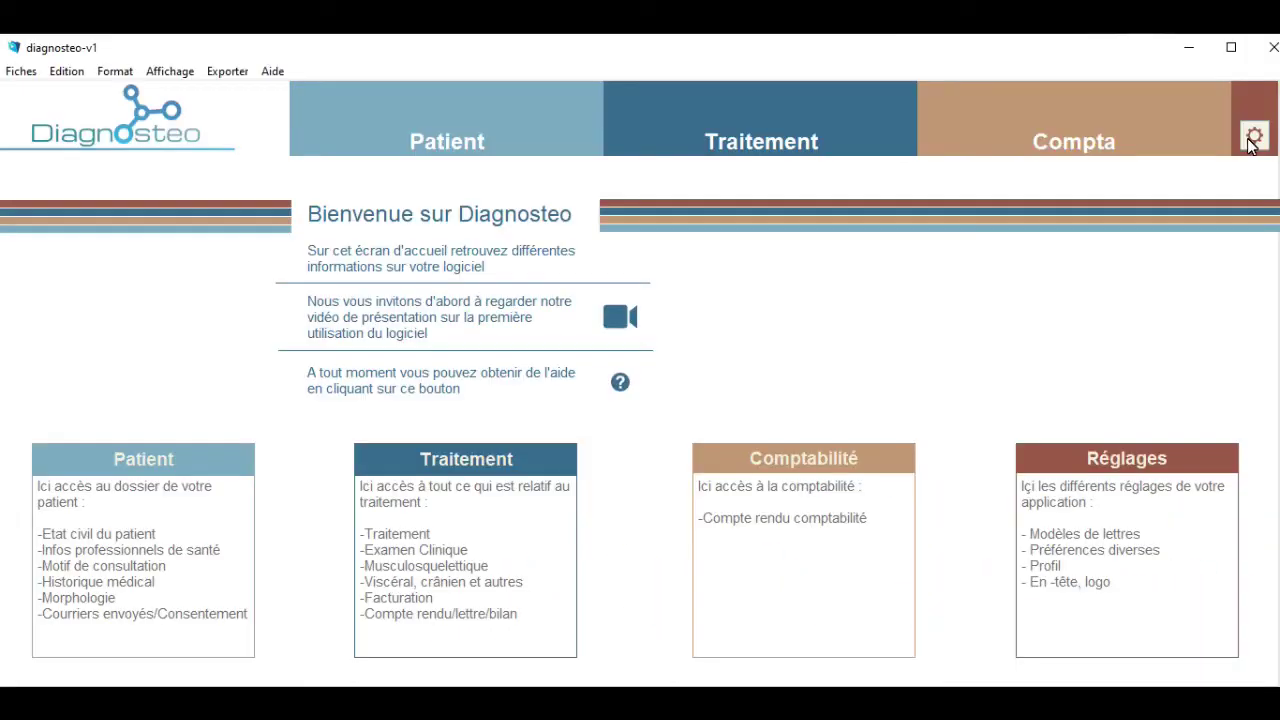
# Open the Utilisateur settings and review the therapist, company, profession, invoice, diploma and address fields.
pyautogui.click(1252, 132)
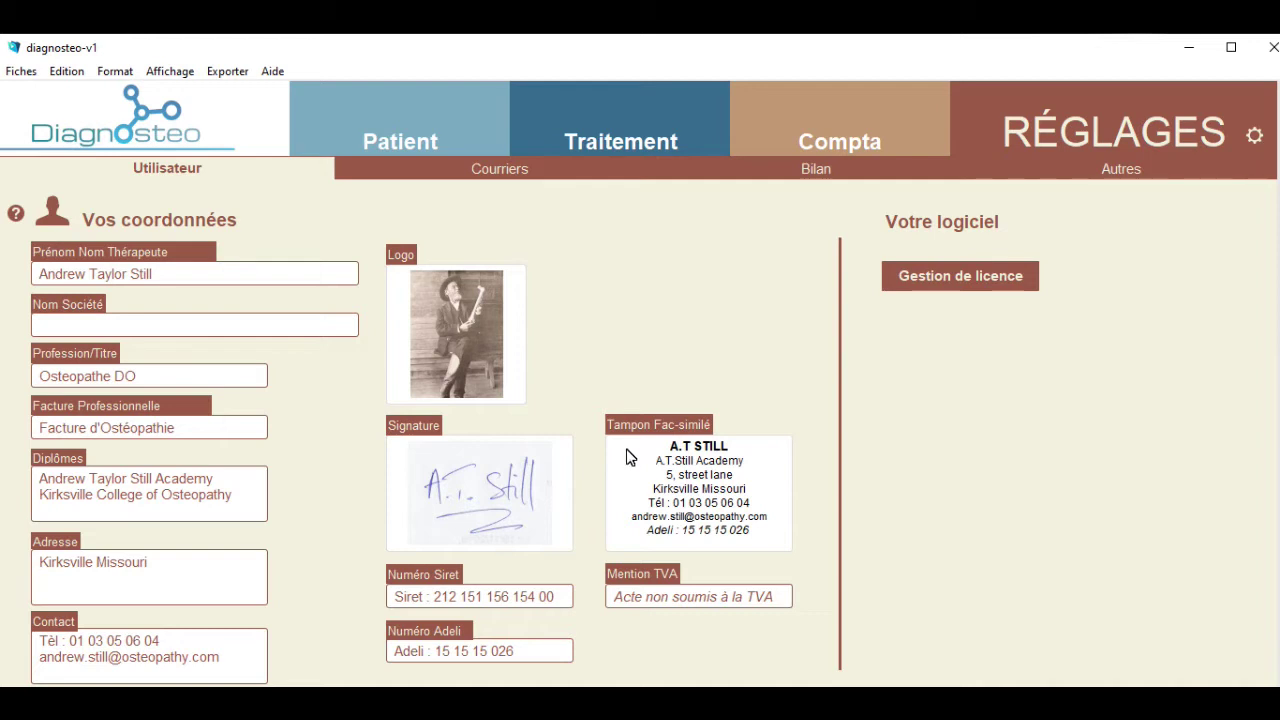
pyautogui.click(182, 168)
pyautogui.click(177, 278)
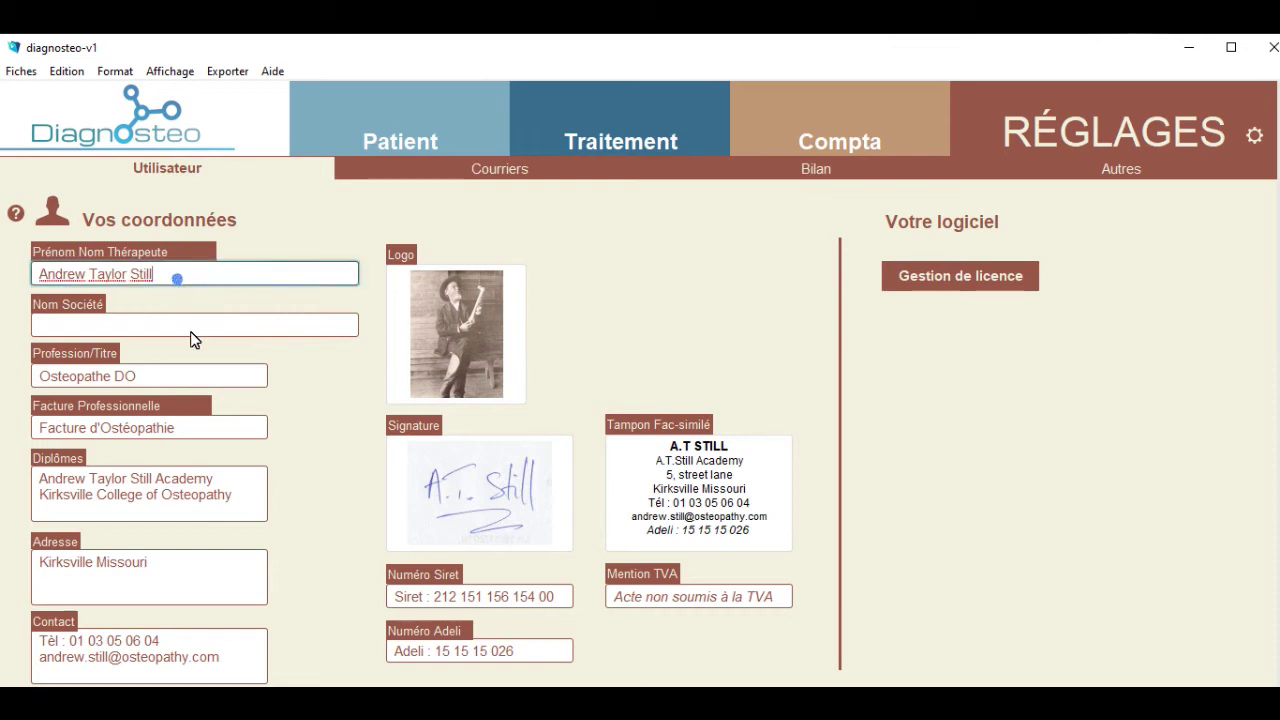
pyautogui.click(192, 326)
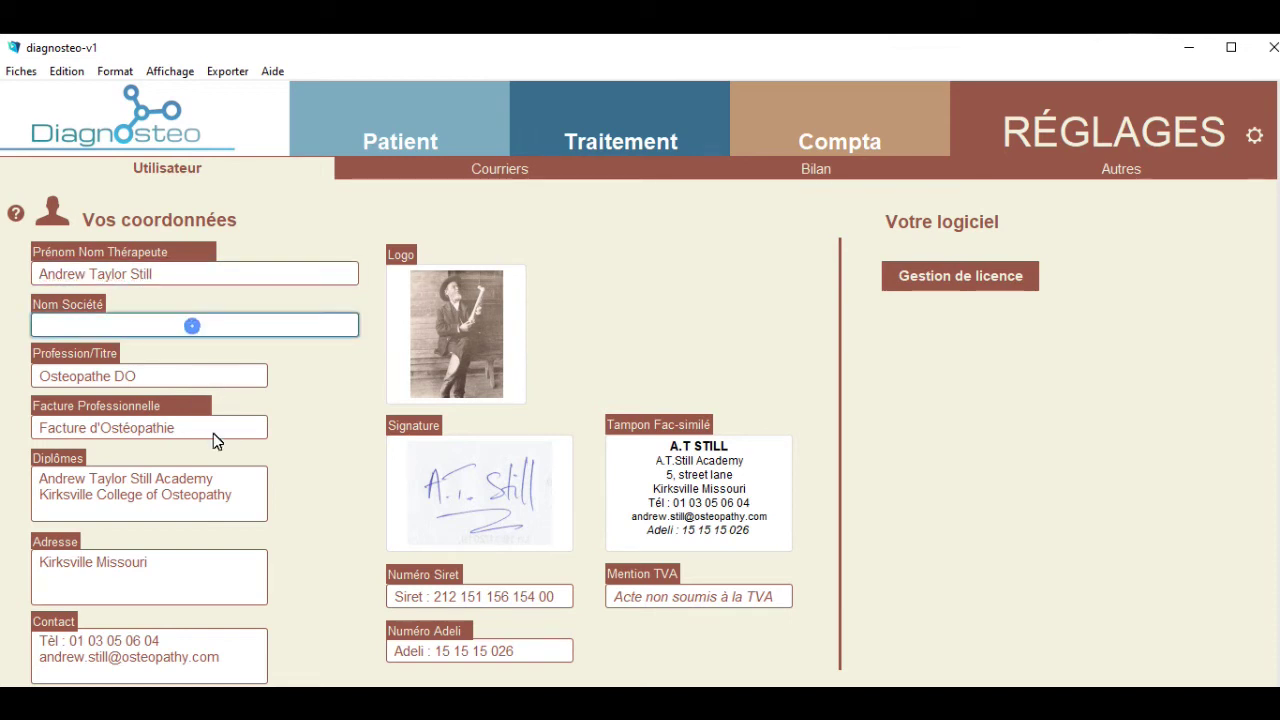
pyautogui.click(199, 381)
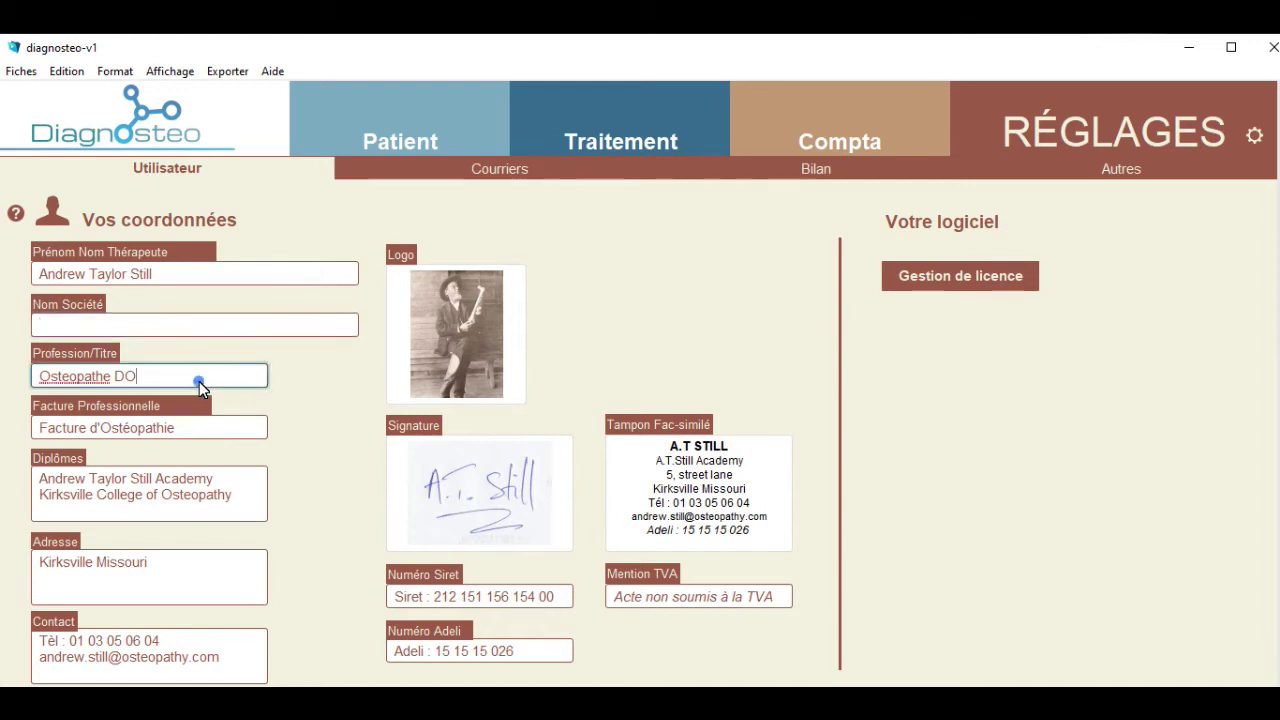
pyautogui.click(213, 431)
pyautogui.click(226, 509)
pyautogui.click(218, 590)
# Review the address, contact, Siret and Adeli fields, and drop the duck image in as the logo.
pyautogui.doubleClick(212, 588)
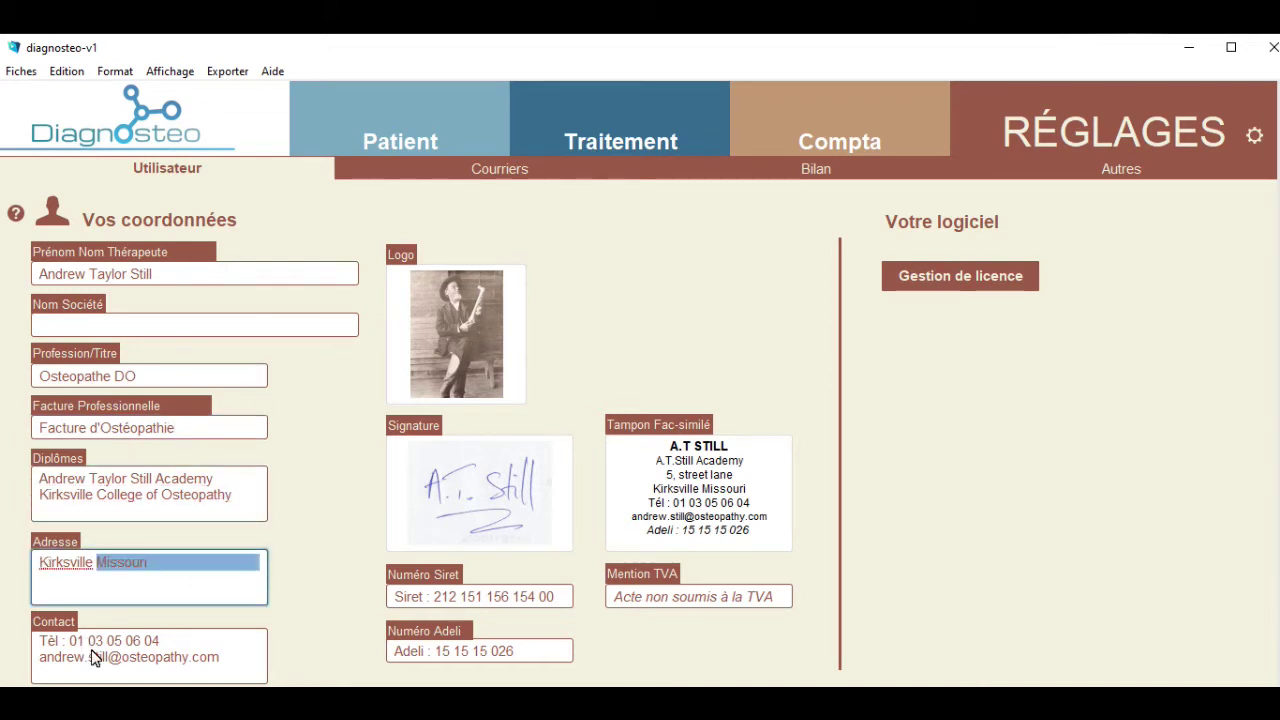
pyautogui.click(87, 641)
pyautogui.click(480, 597)
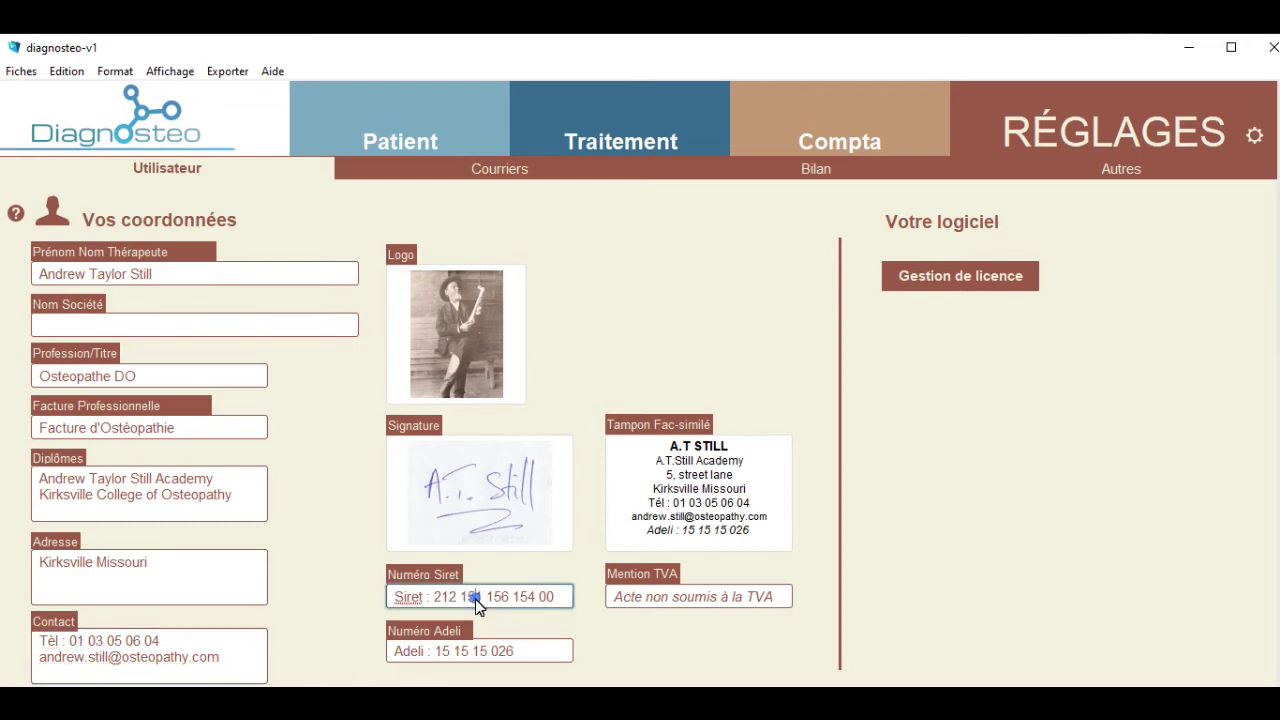
pyautogui.click(468, 650)
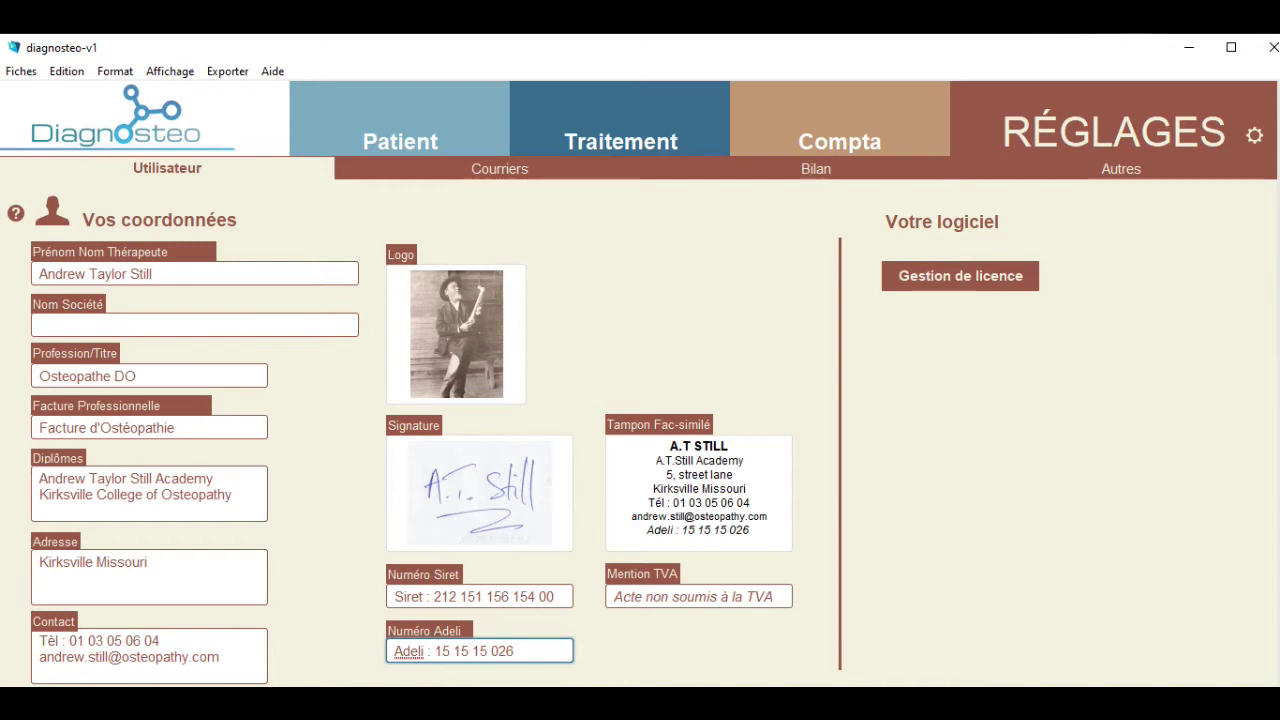
pyautogui.moveTo(1279, 400)
pyautogui.mouseDown()
pyautogui.moveTo(400, 503)
pyautogui.moveTo(431, 335)
pyautogui.mouseUp()
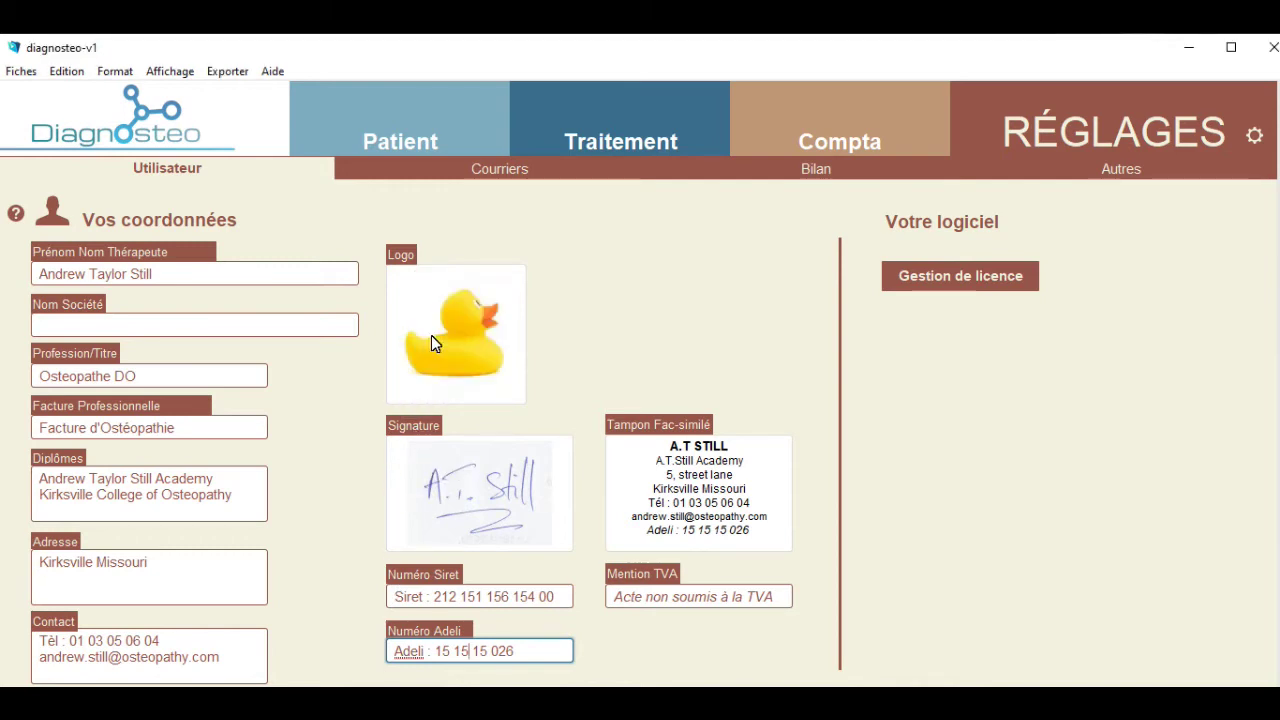
pyautogui.click(450, 611)
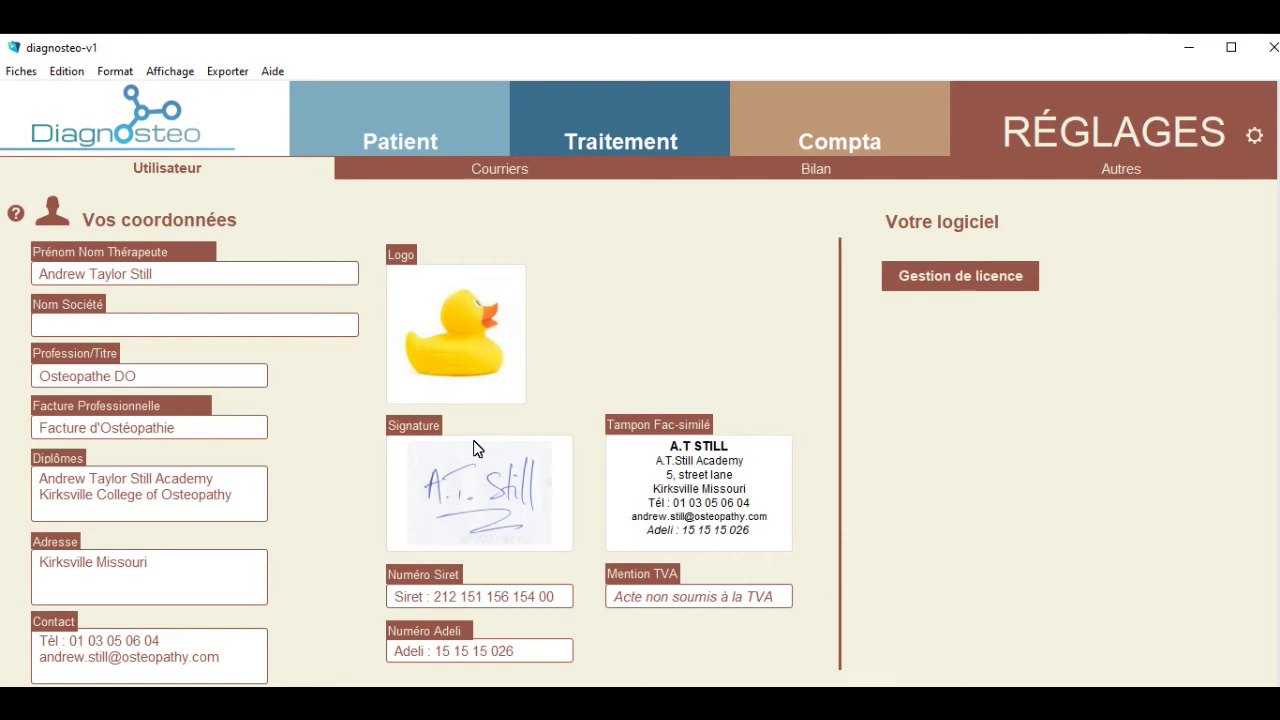
pyautogui.click(690, 446)
pyautogui.moveTo(738, 477); pyautogui.dragTo(660, 480)
pyautogui.click(702, 516)
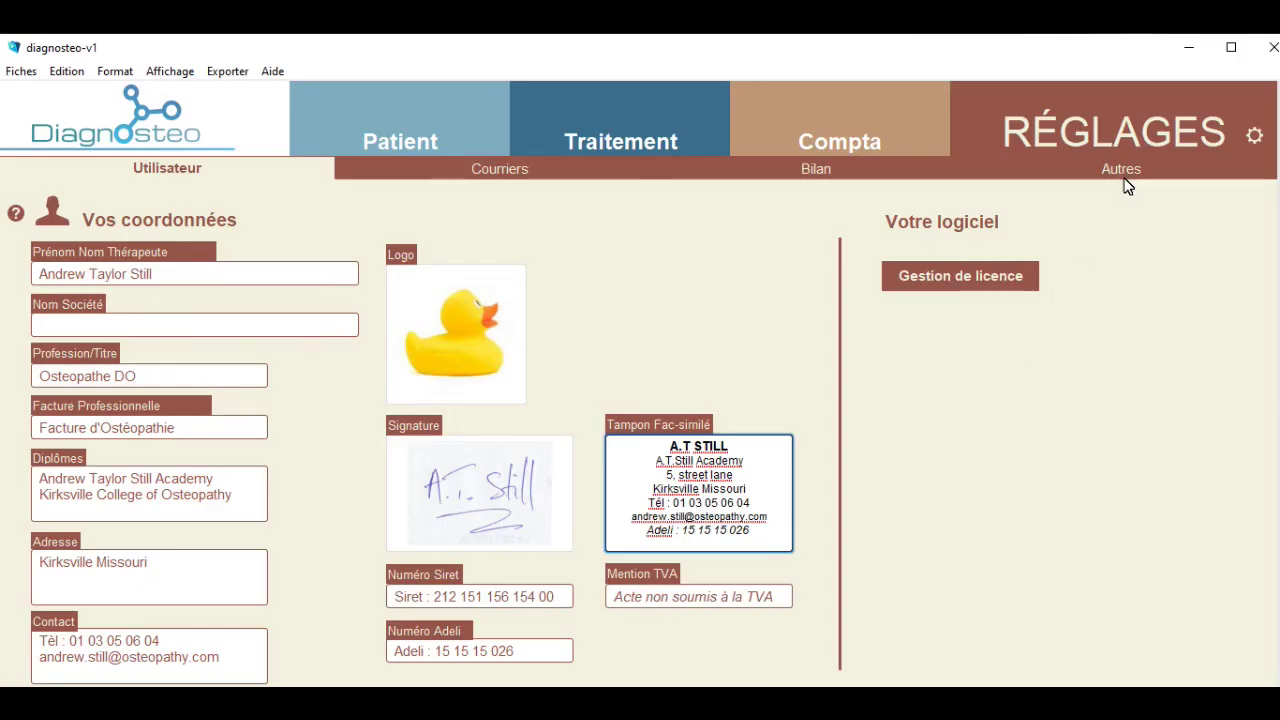
pyautogui.click(1124, 176)
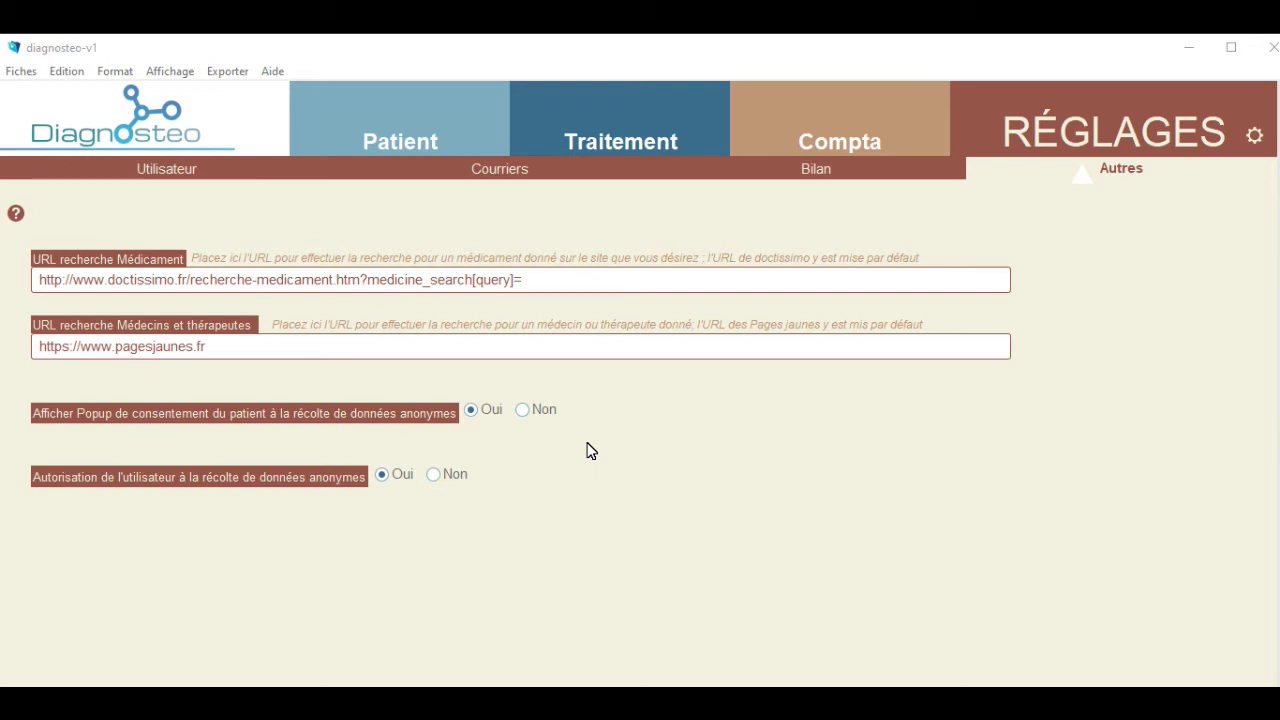
# Keep the consent popup on Oui, return to the patient list and add a new patient.
pyautogui.click(469, 413)
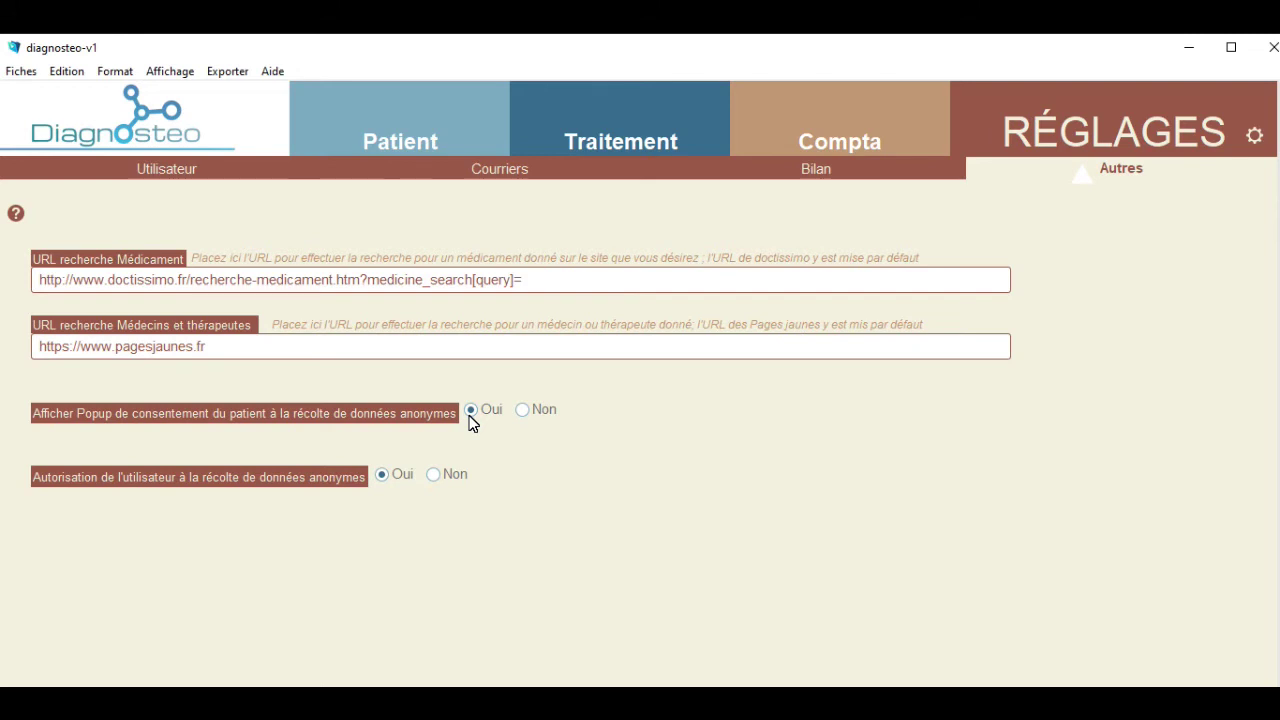
pyautogui.click(395, 139)
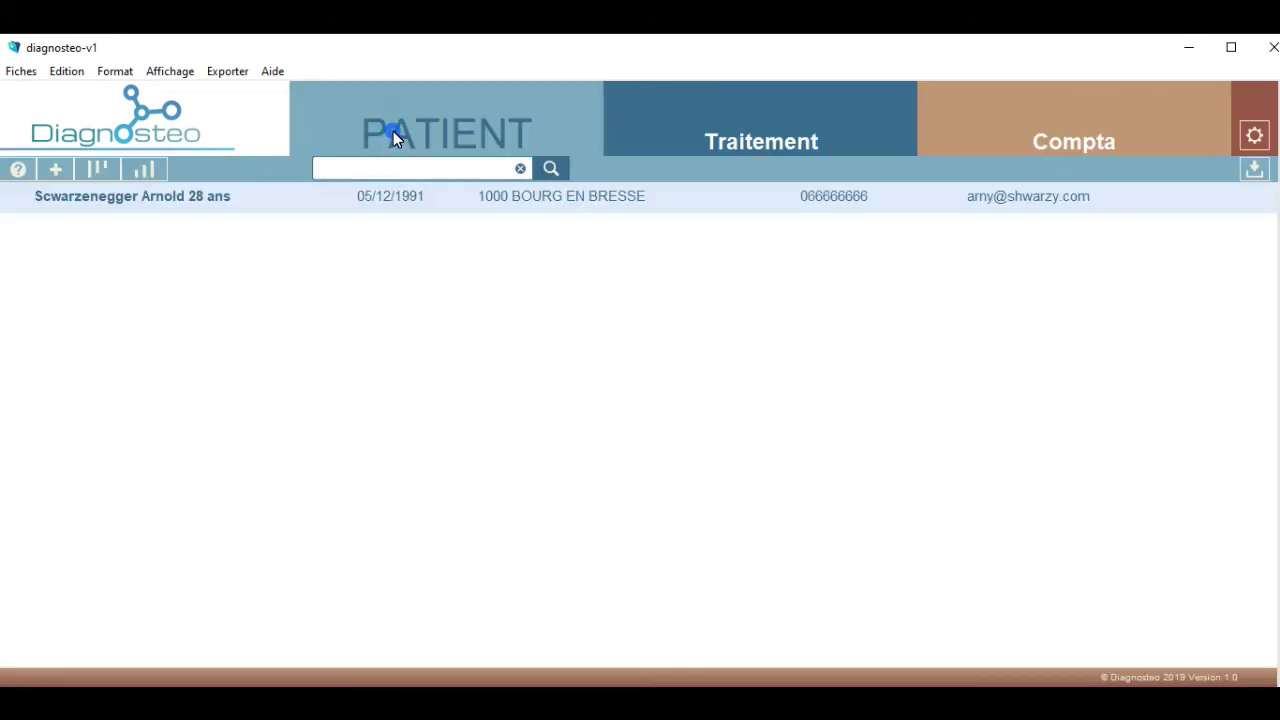
pyautogui.click(57, 170)
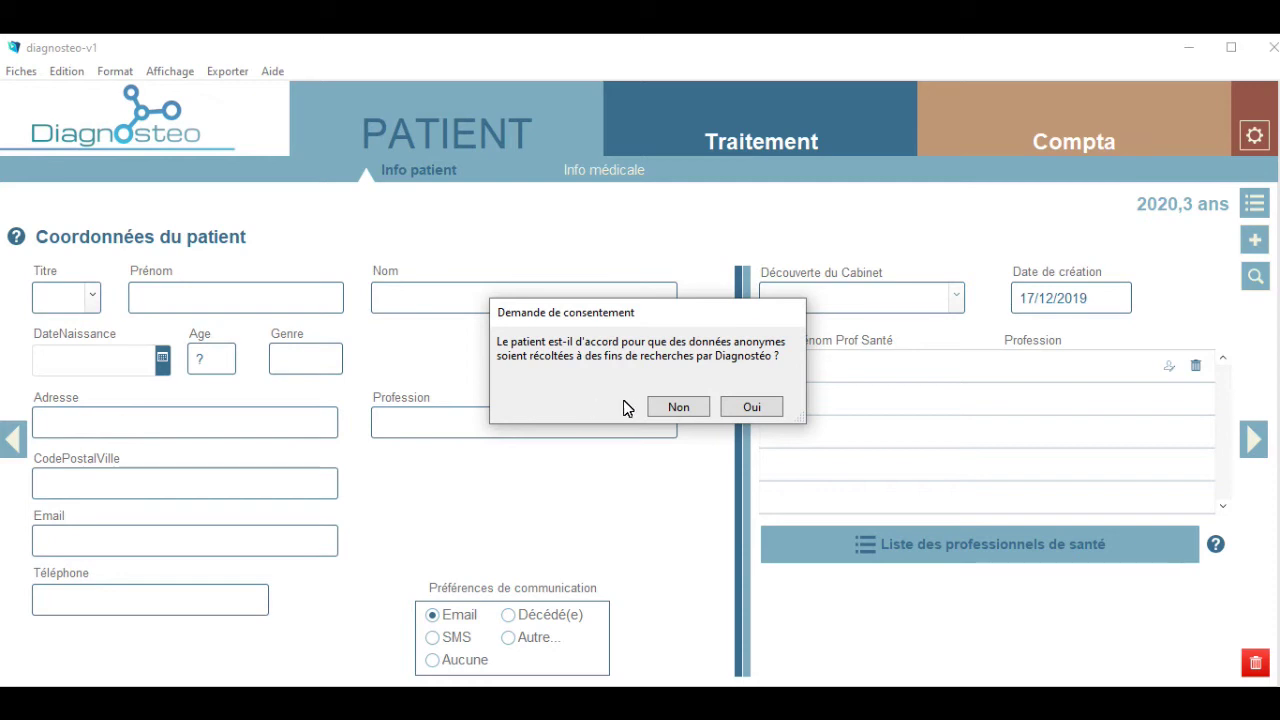
# Record the patient's consent as Oui, also in Info médicale > Courriers.
pyautogui.click(752, 407)
pyautogui.click(622, 178)
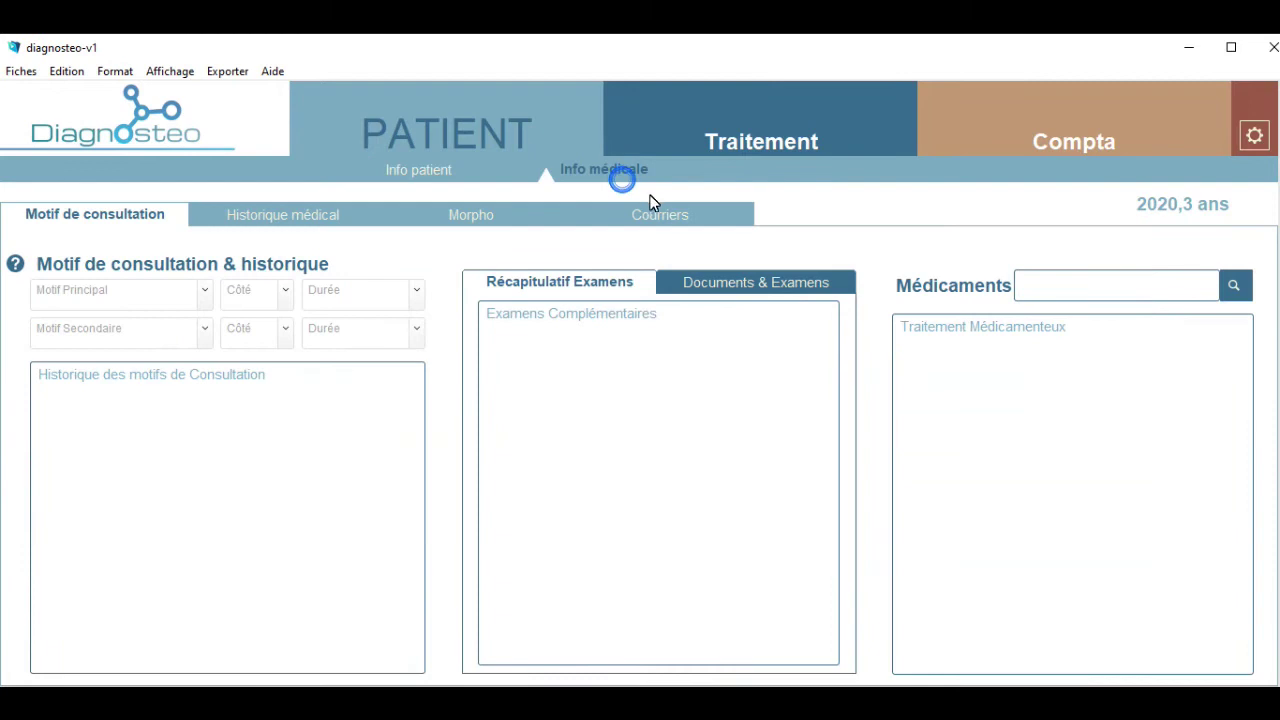
pyautogui.click(662, 218)
pyautogui.click(695, 341)
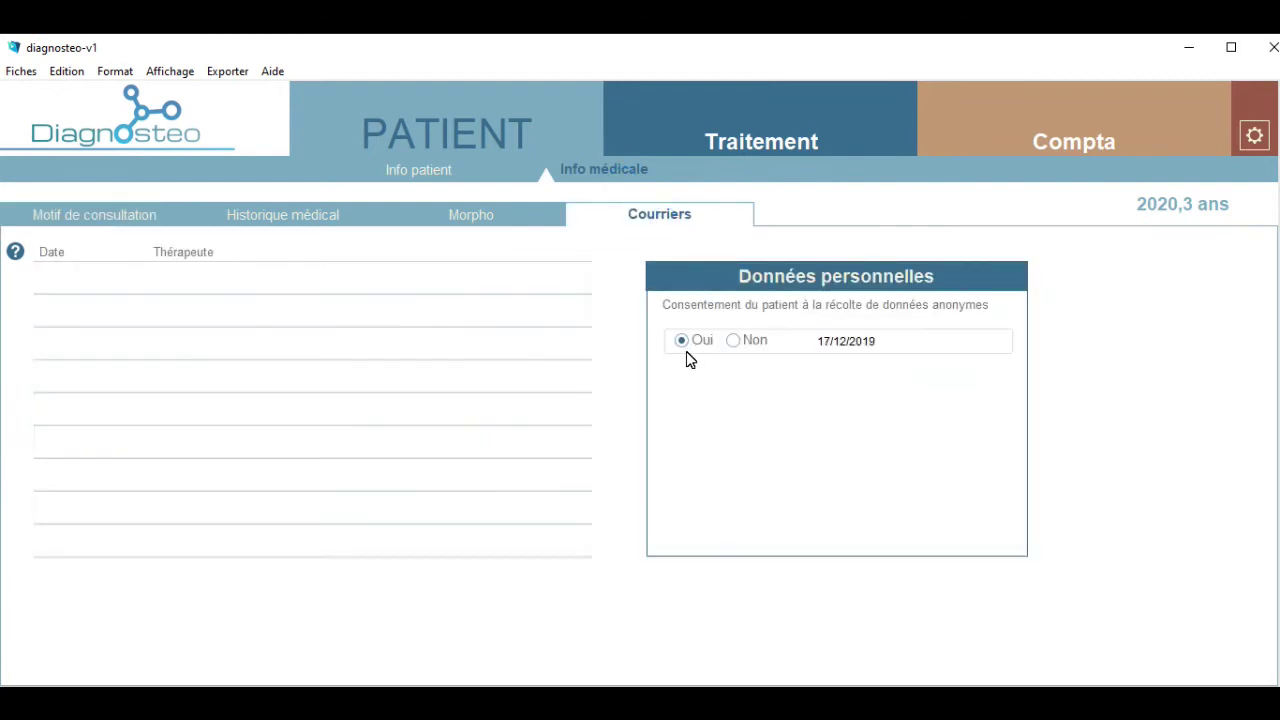
# Set the Autres consent popup setting to Non and return to the patient list.
pyautogui.click(1254, 135)
pyautogui.click(1088, 176)
pyautogui.click(518, 407)
pyautogui.click(400, 128)
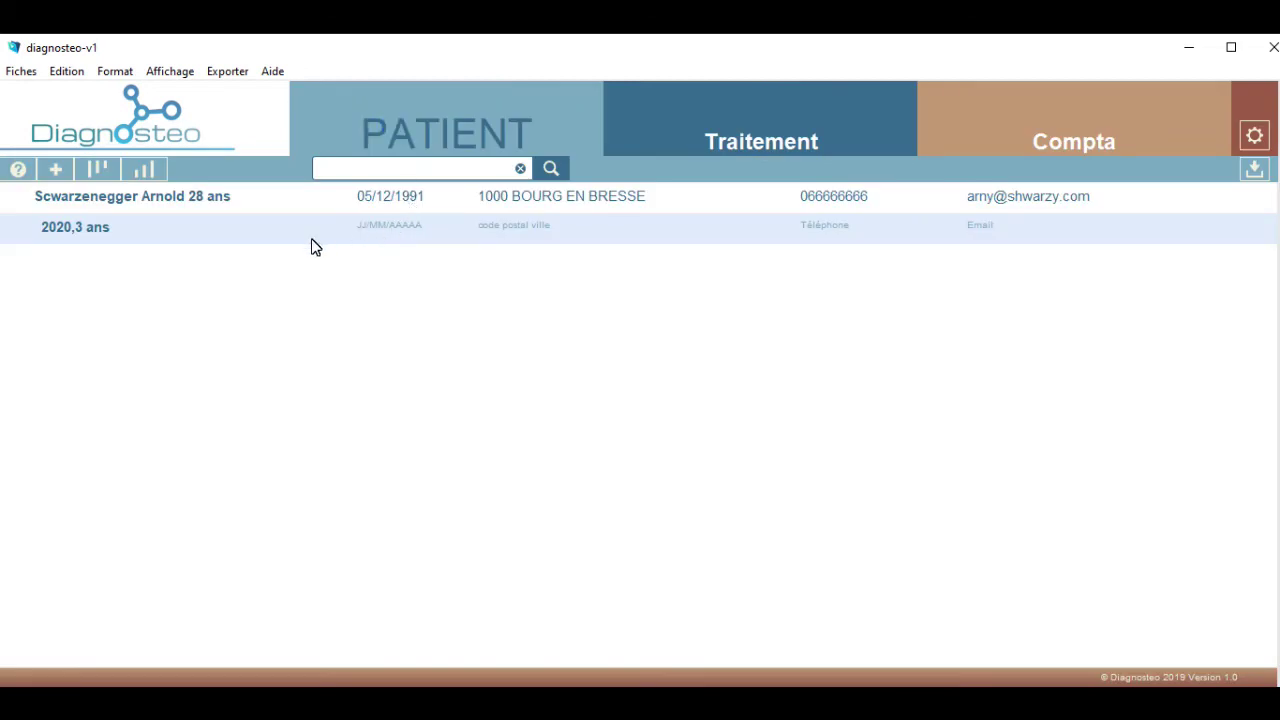
# Create another new patient and show its Info médicale Courriers section.
pyautogui.click(55, 169)
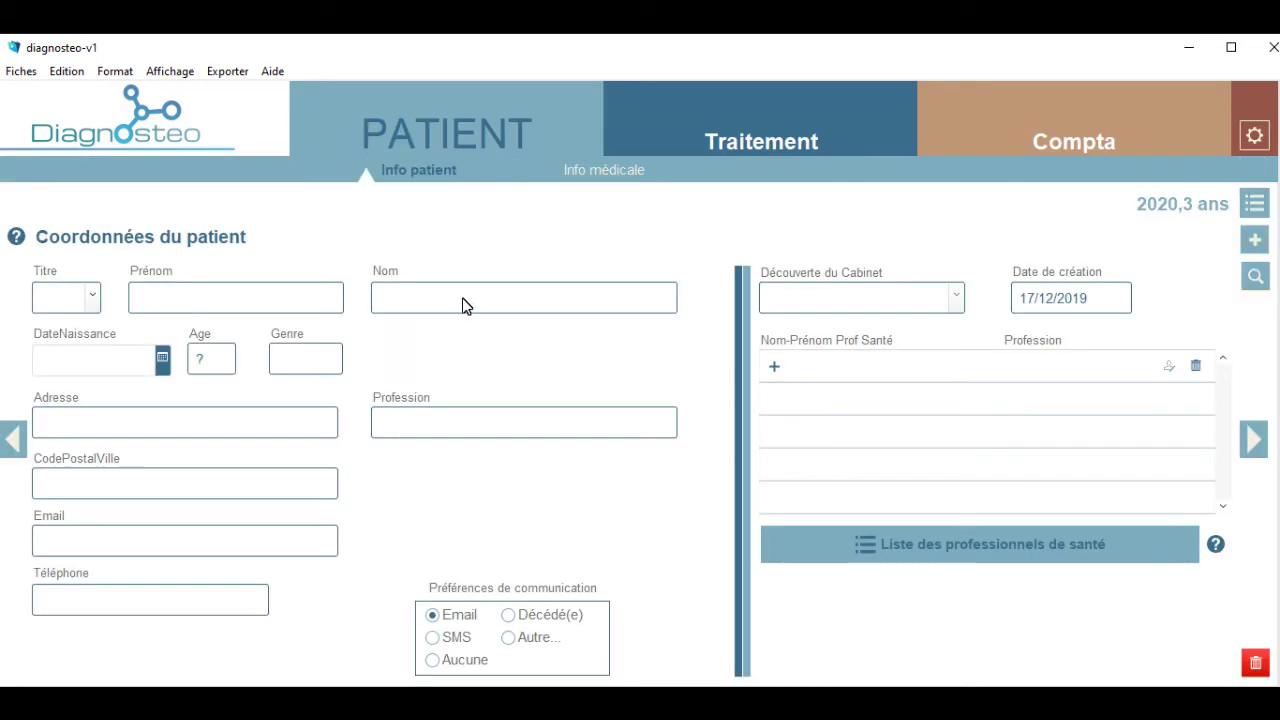
pyautogui.click(612, 178)
pyautogui.click(660, 216)
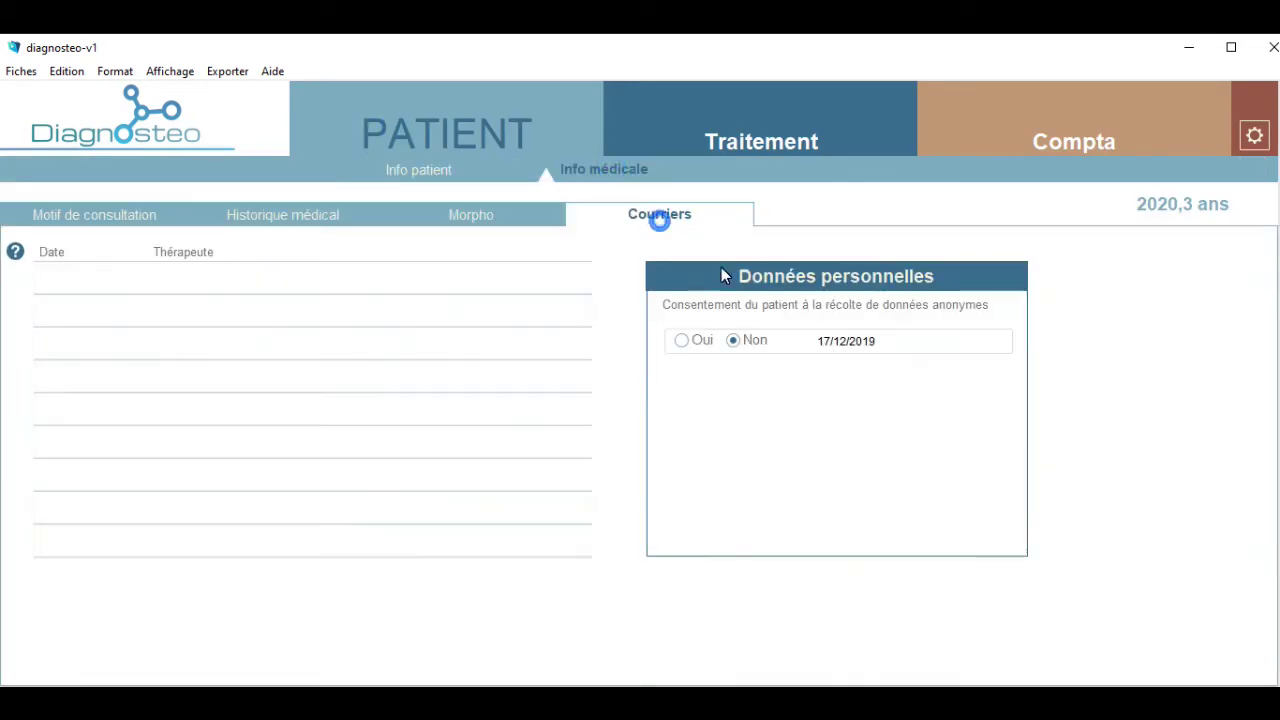
# In the Autres settings, withdraw then restore the user's anonymous data authorisation, and go home.
pyautogui.click(1256, 140)
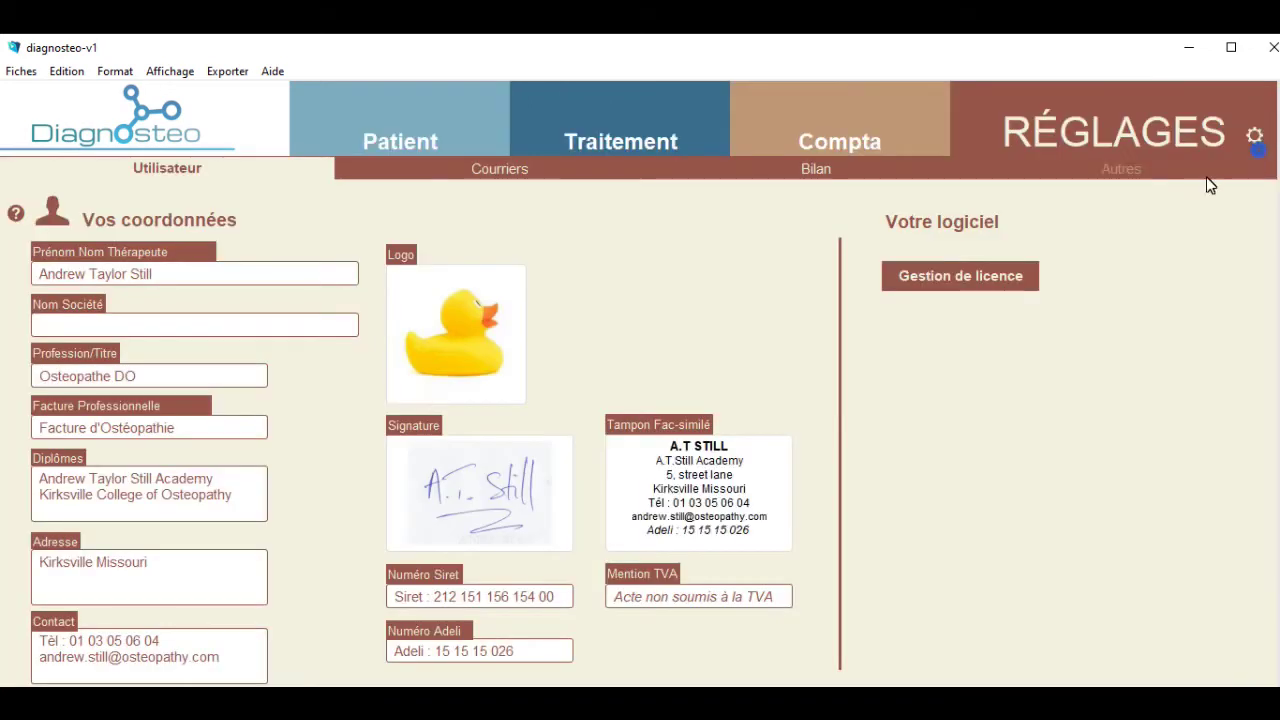
pyautogui.click(1120, 172)
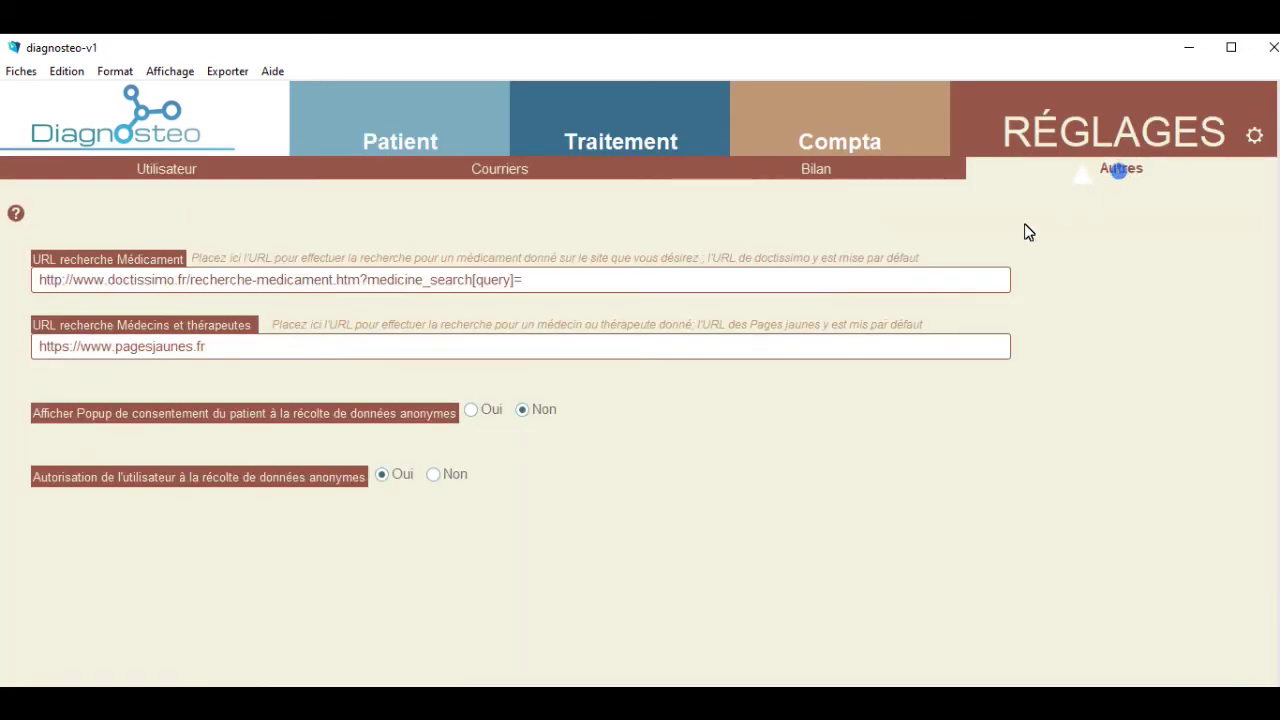
pyautogui.click(436, 478)
pyautogui.click(386, 477)
pyautogui.click(196, 123)
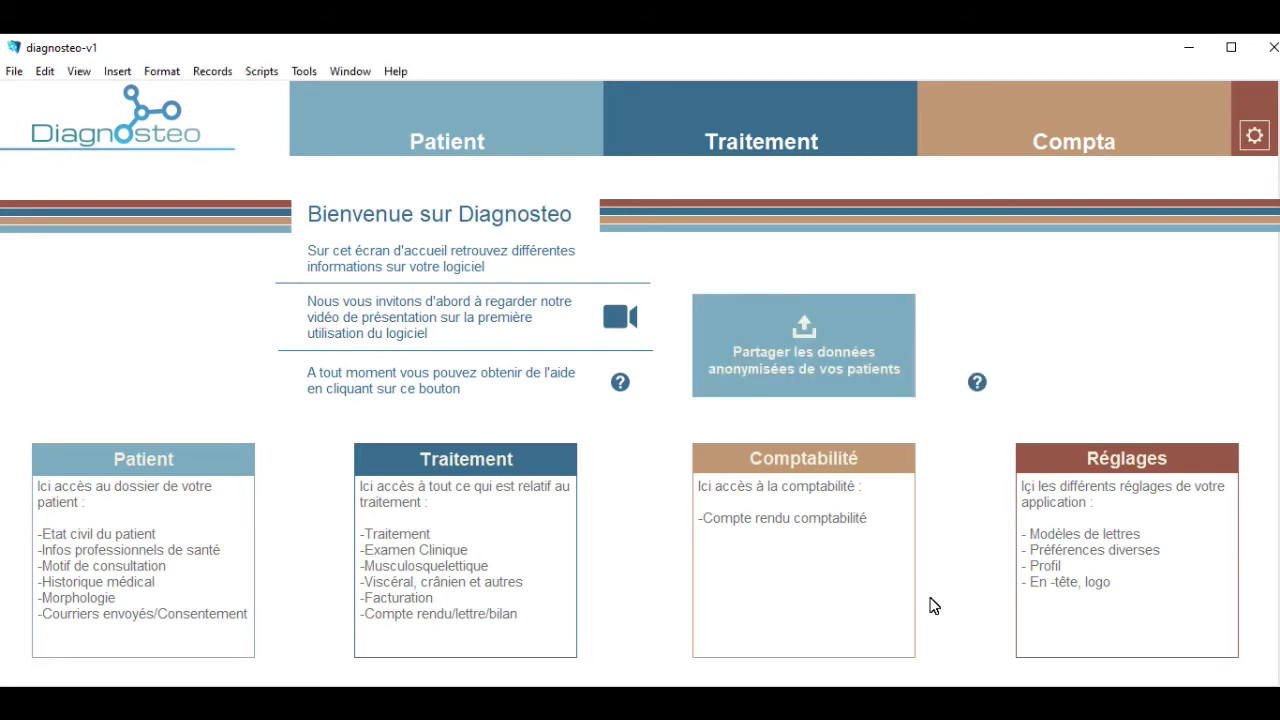
# Set 'Afficher Popup de consentement' to Oui in the Autres settings.
pyautogui.click(1253, 136)
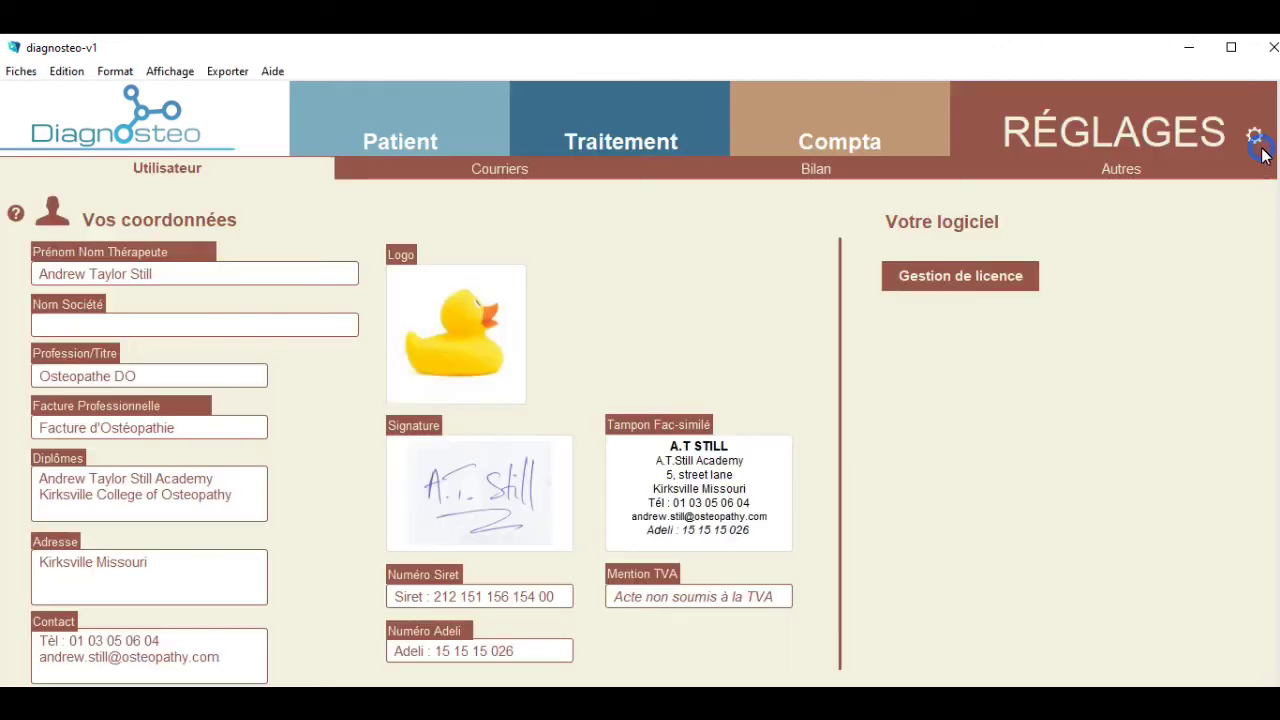
pyautogui.click(1080, 171)
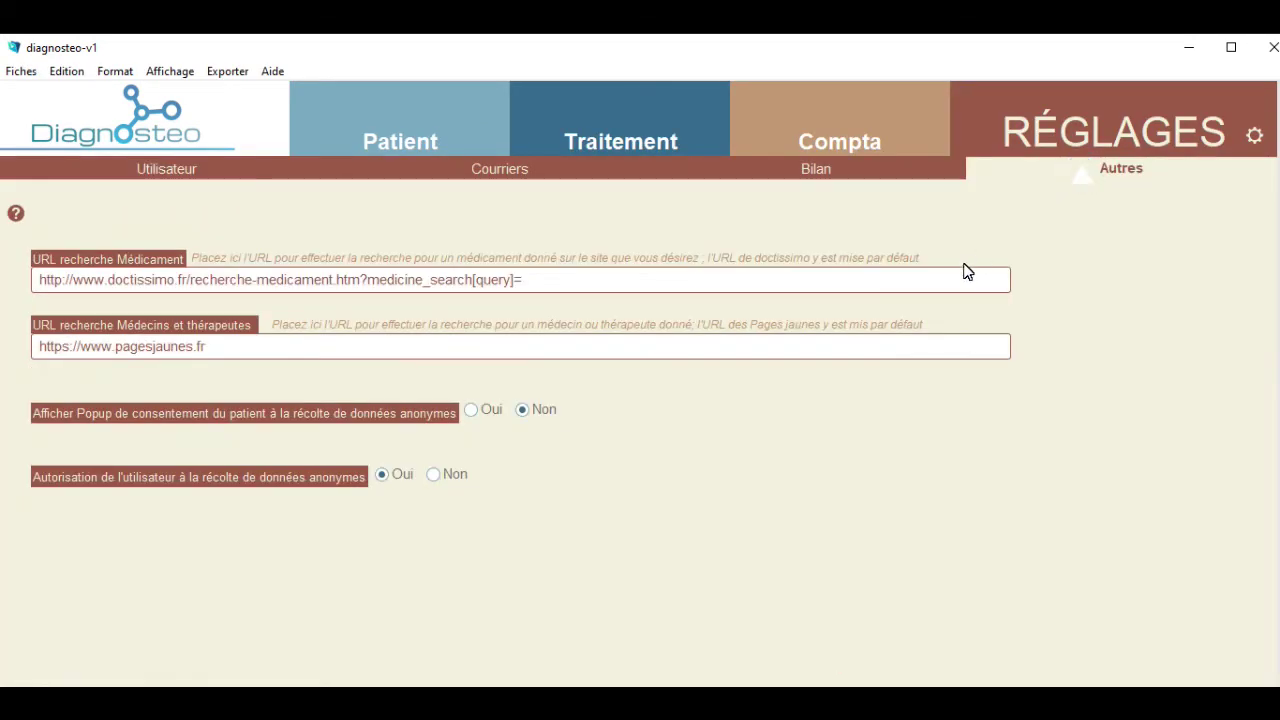
pyautogui.click(471, 410)
# Switch to the Courriers settings and open Edition Recommandations to list the information sheets.
pyautogui.click(507, 172)
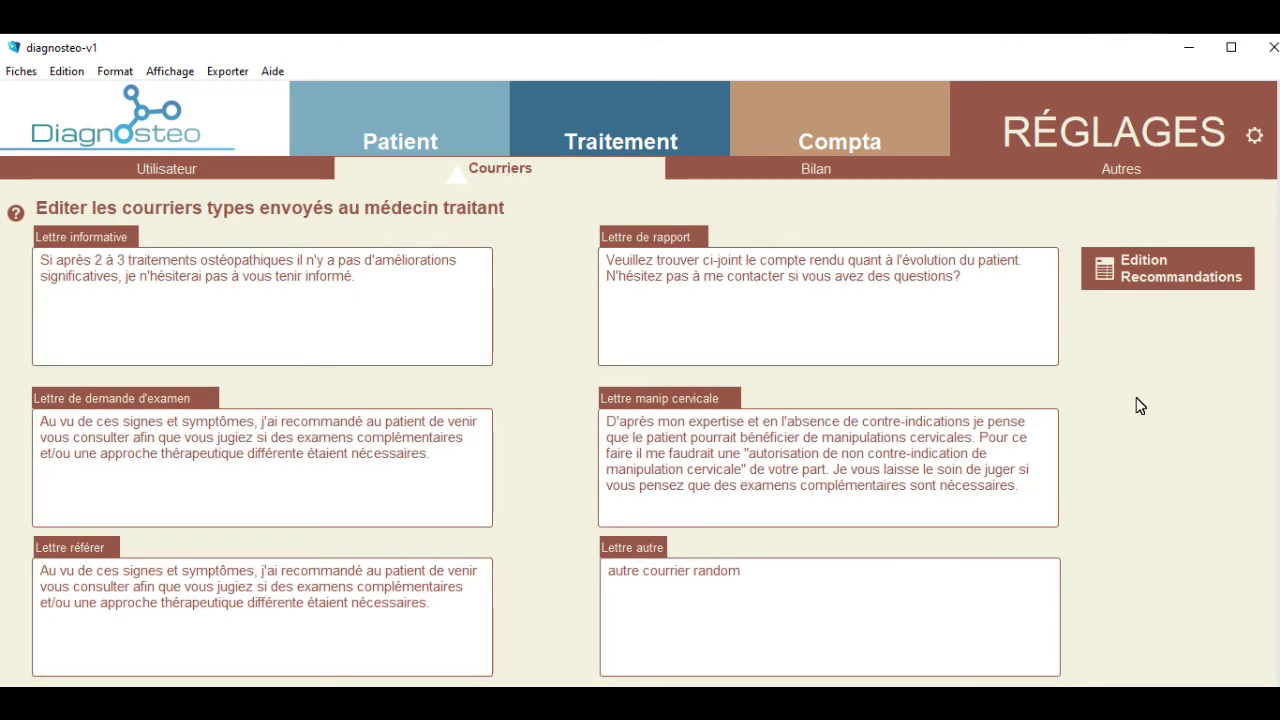
pyautogui.click(1157, 289)
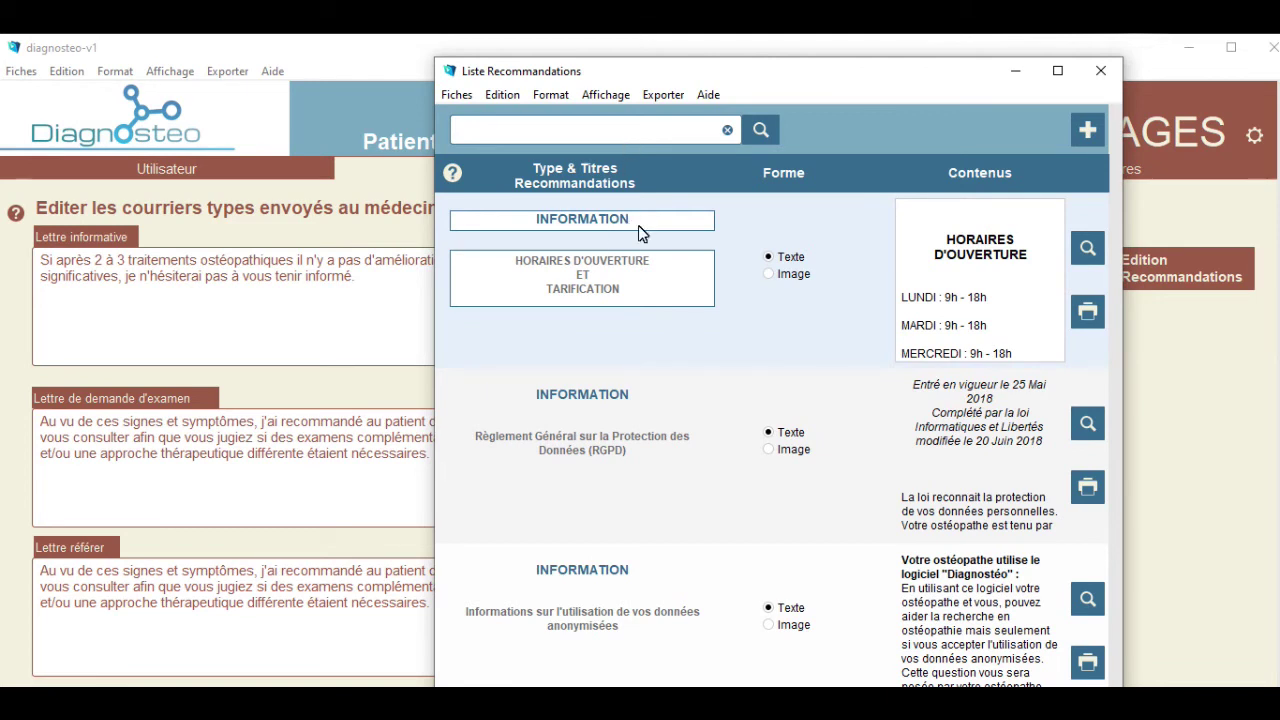
# Preview the opening hours sheet and change Monday's closing hour to 19h.
pyautogui.click(643, 275)
pyautogui.click(792, 322)
pyautogui.click(1088, 250)
pyautogui.click(513, 322)
pyautogui.doubleClick(546, 317)
pyautogui.write('19h')
# Print 2 copies of the opening hours sheet and return to the list.
pyautogui.click(1055, 214)
pyautogui.click(973, 564)
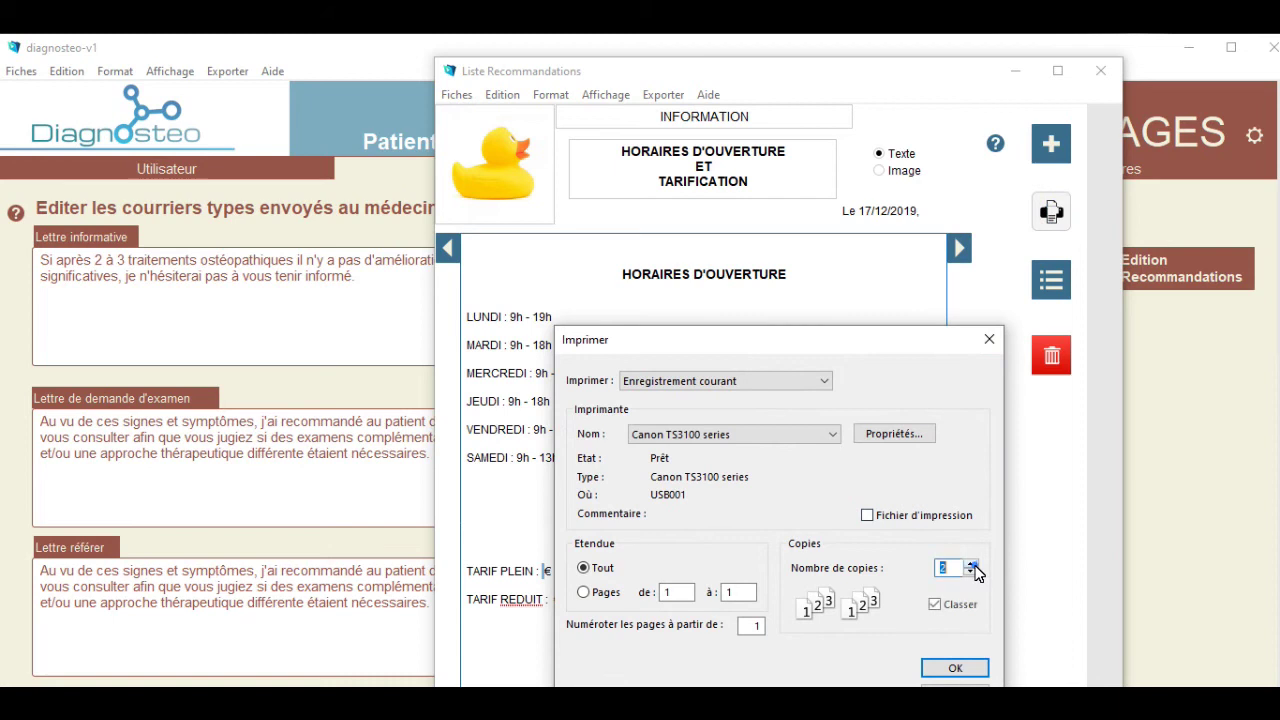
pyautogui.click(955, 668)
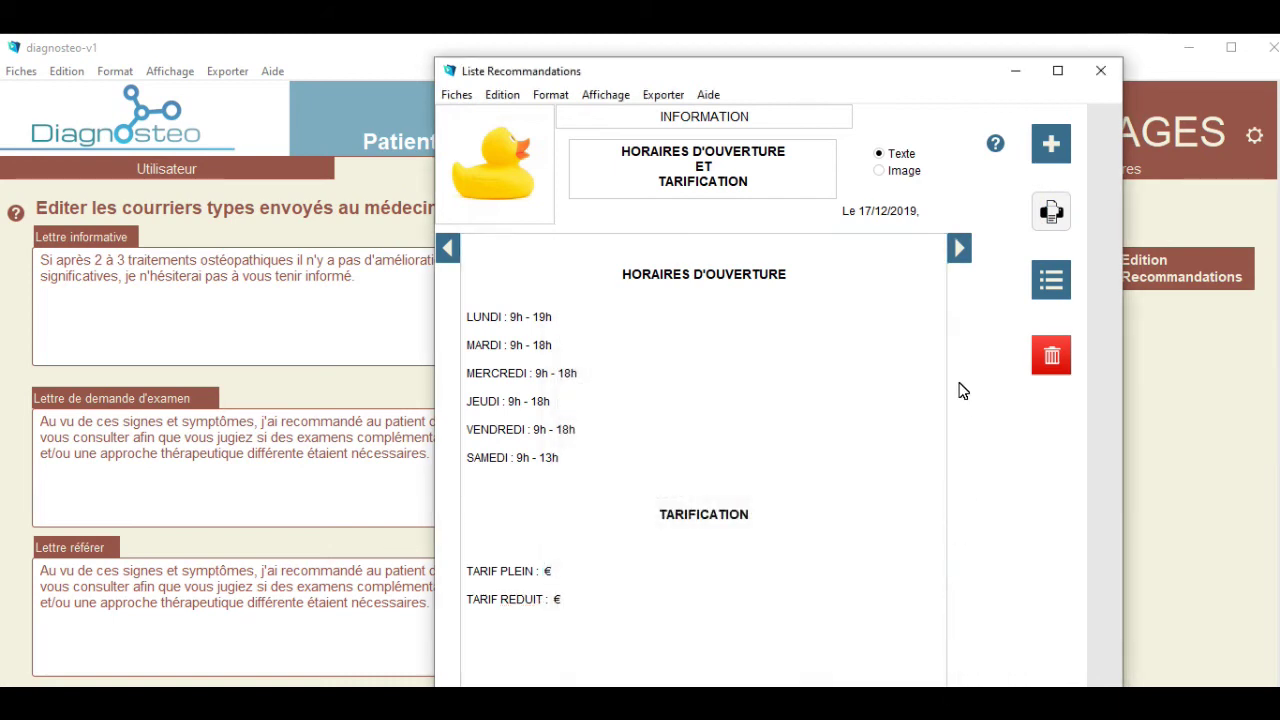
pyautogui.click(1050, 281)
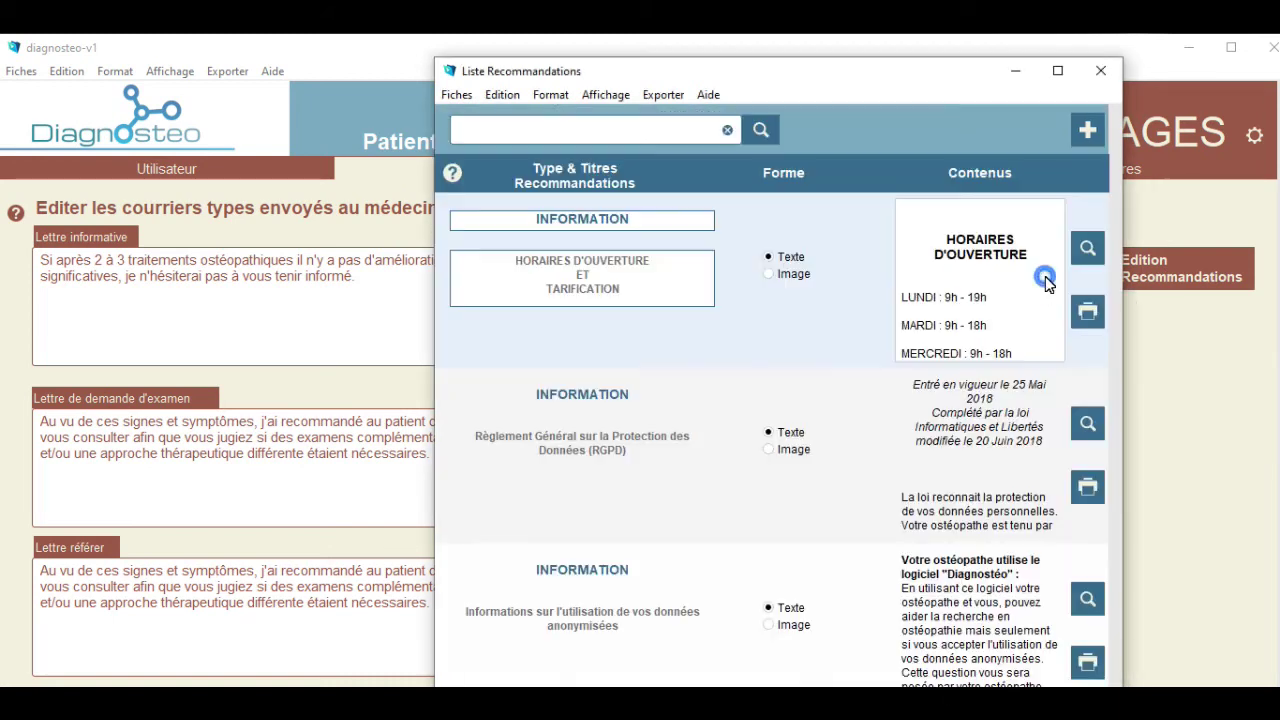
# Preview the RGPD sheet, return to the list, and select the anonymised data sheet.
pyautogui.click(765, 455)
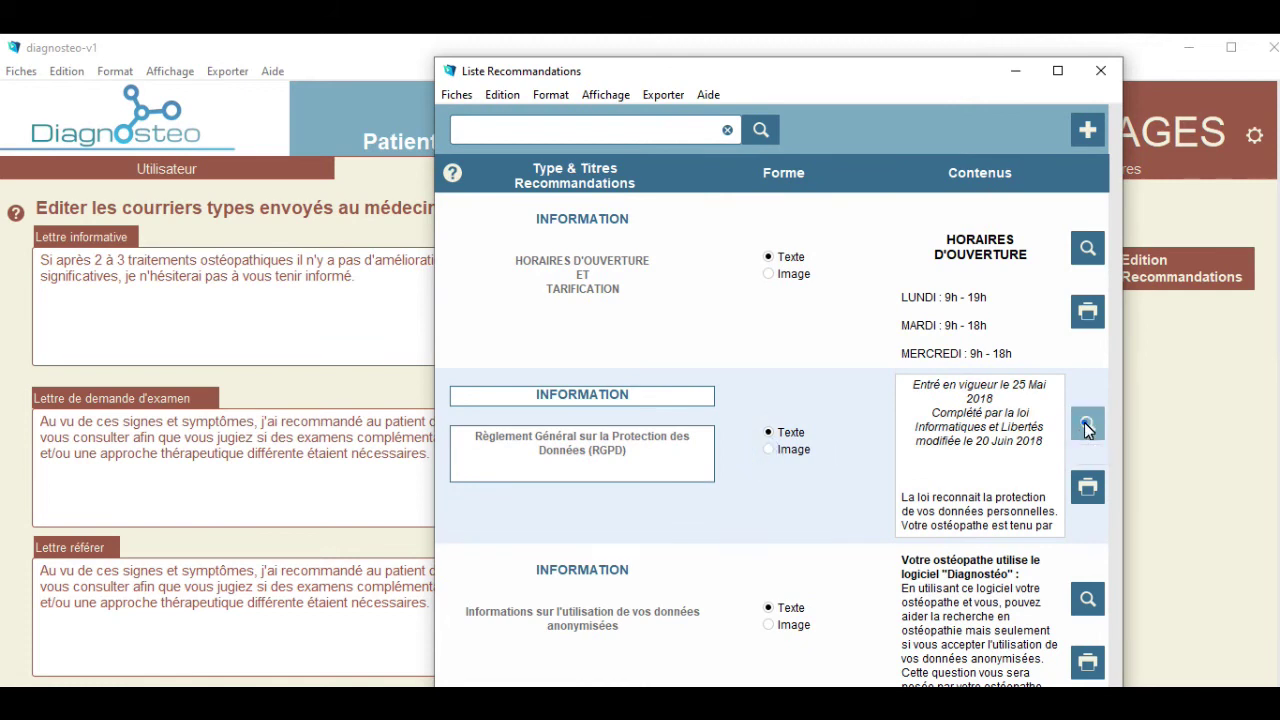
pyautogui.click(1086, 424)
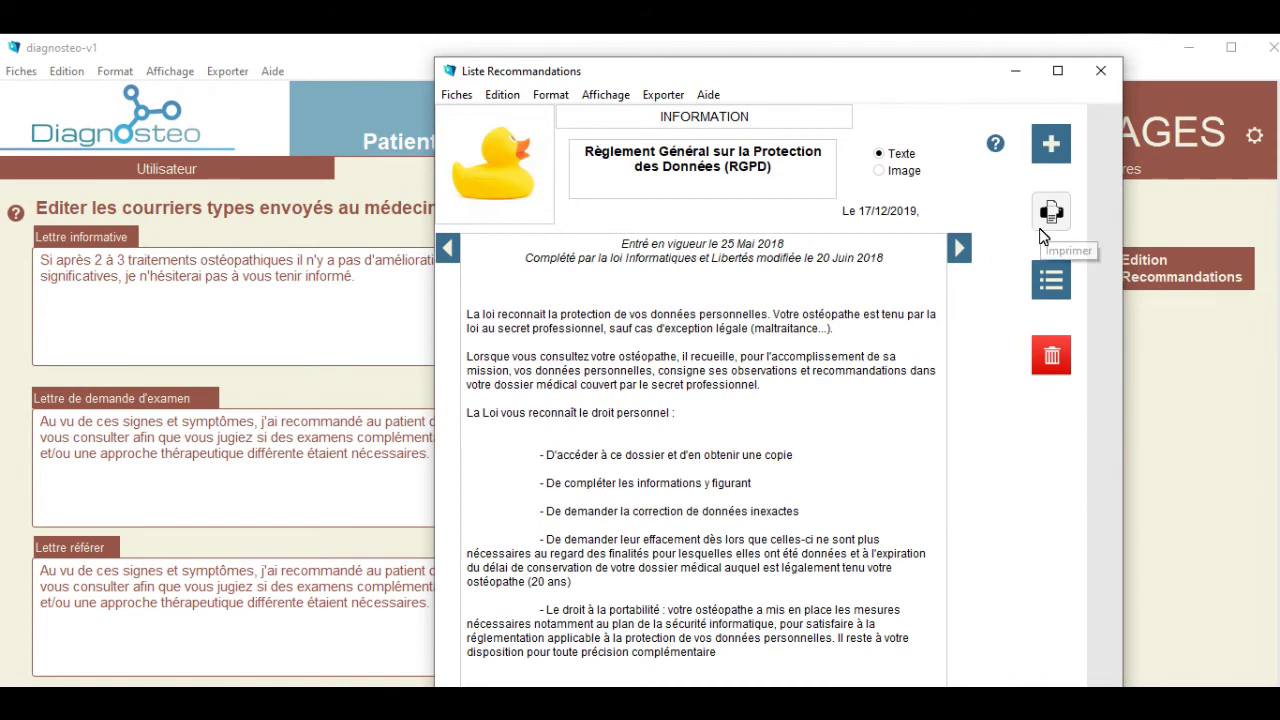
pyautogui.click(1048, 282)
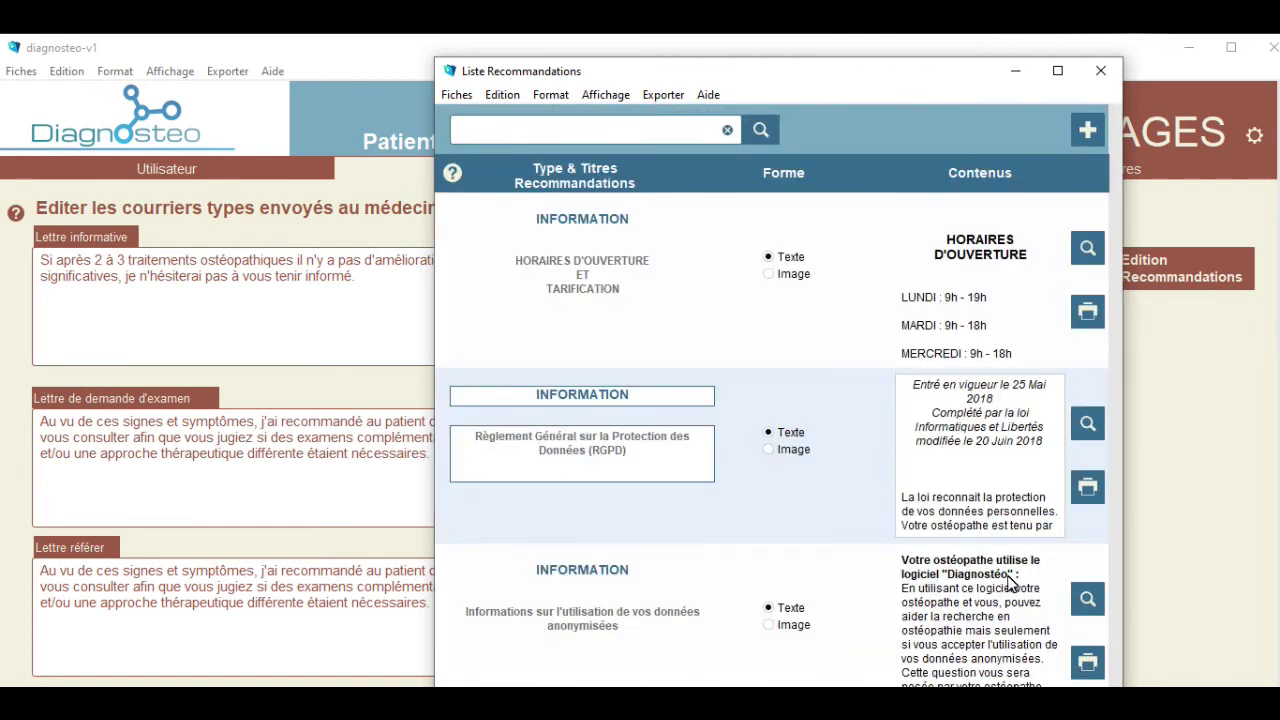
pyautogui.doubleClick(553, 628)
pyautogui.click(775, 625)
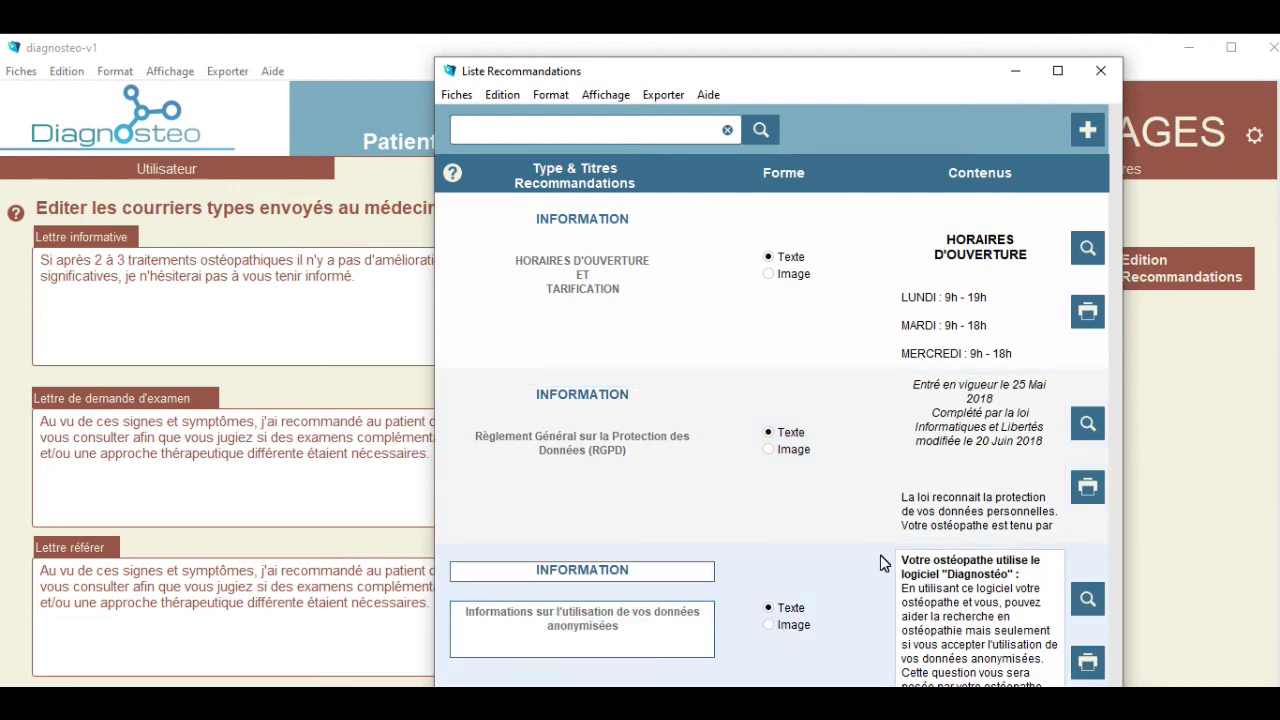
# Preview the anonymised data sheet and print 2 copies of it.
pyautogui.click(1088, 598)
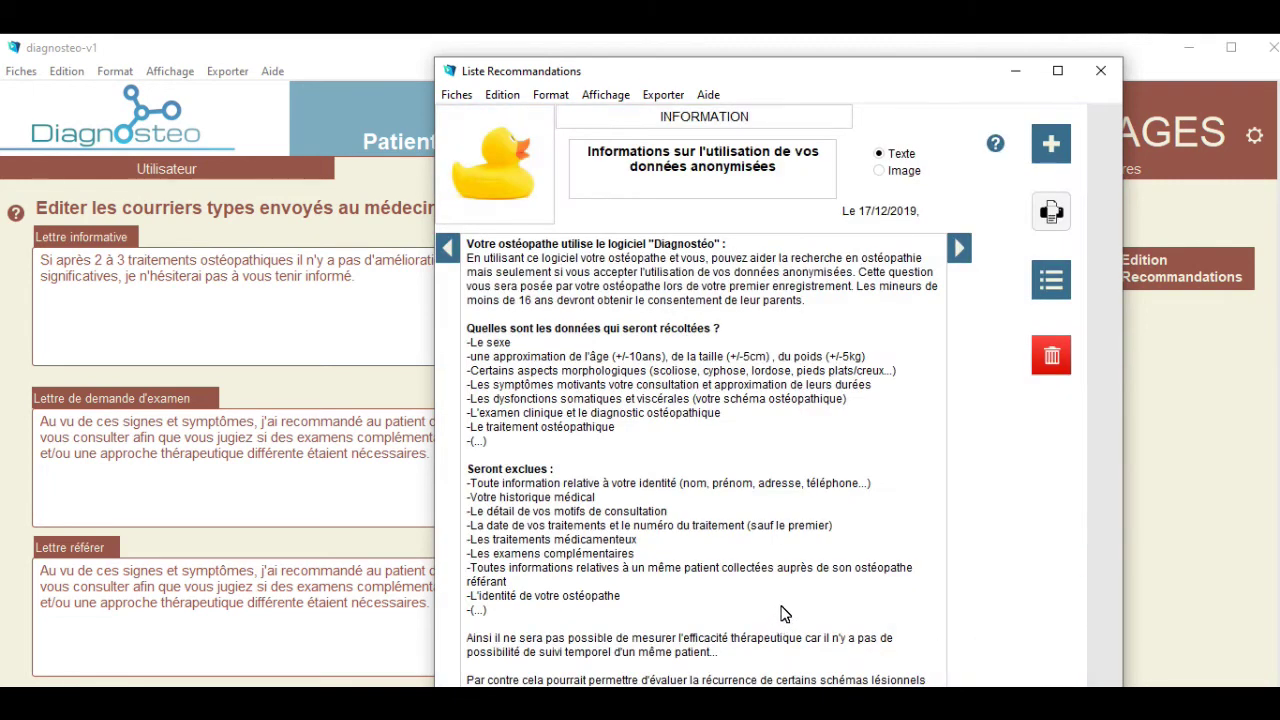
pyautogui.click(1051, 211)
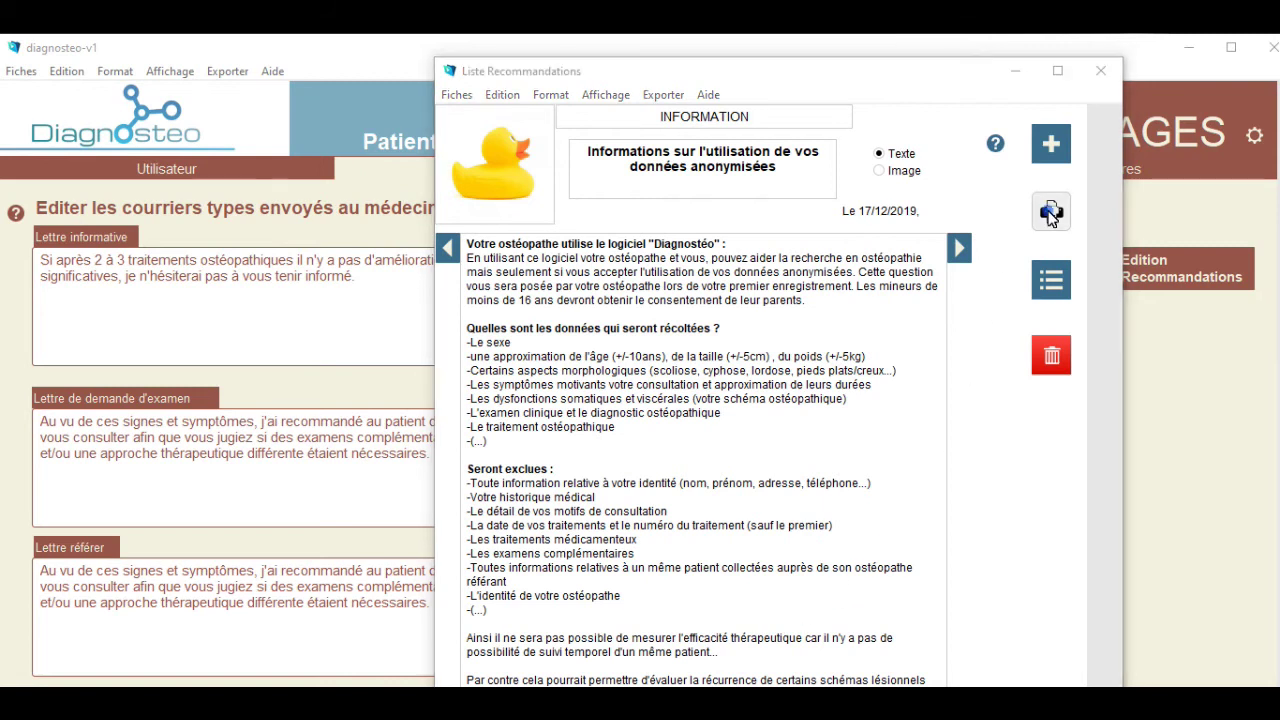
pyautogui.click(970, 563)
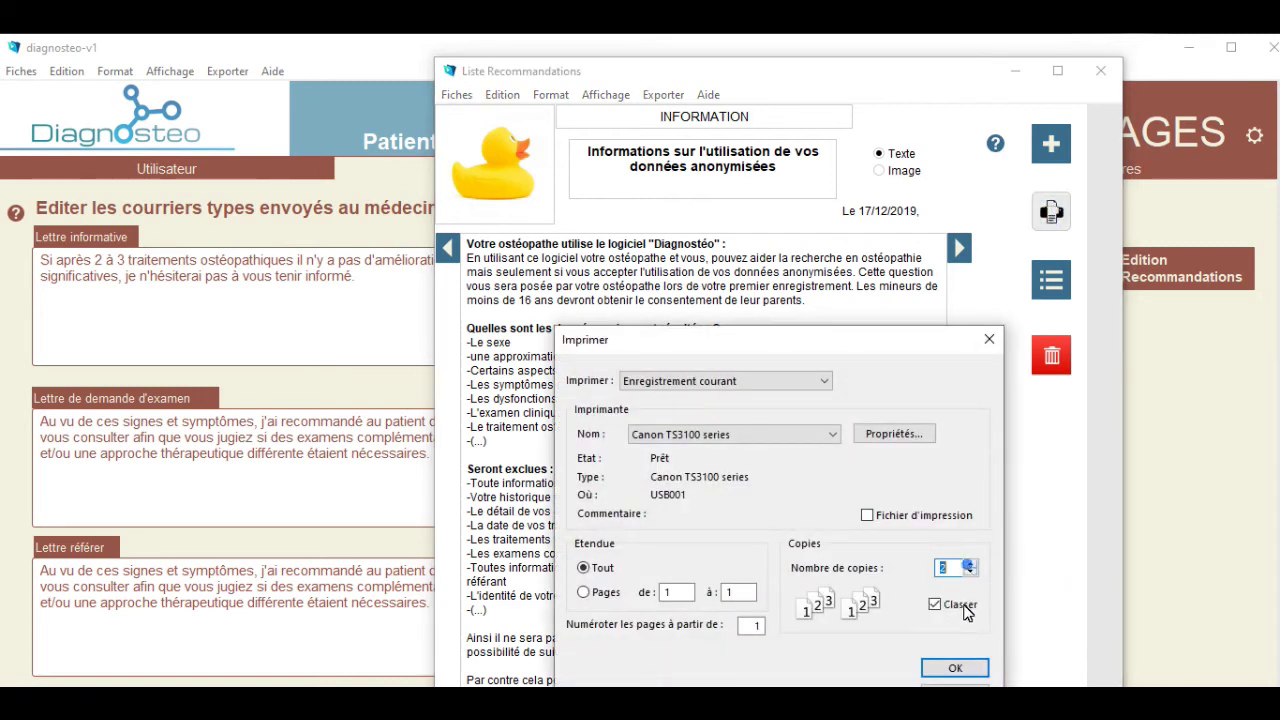
pyautogui.click(955, 669)
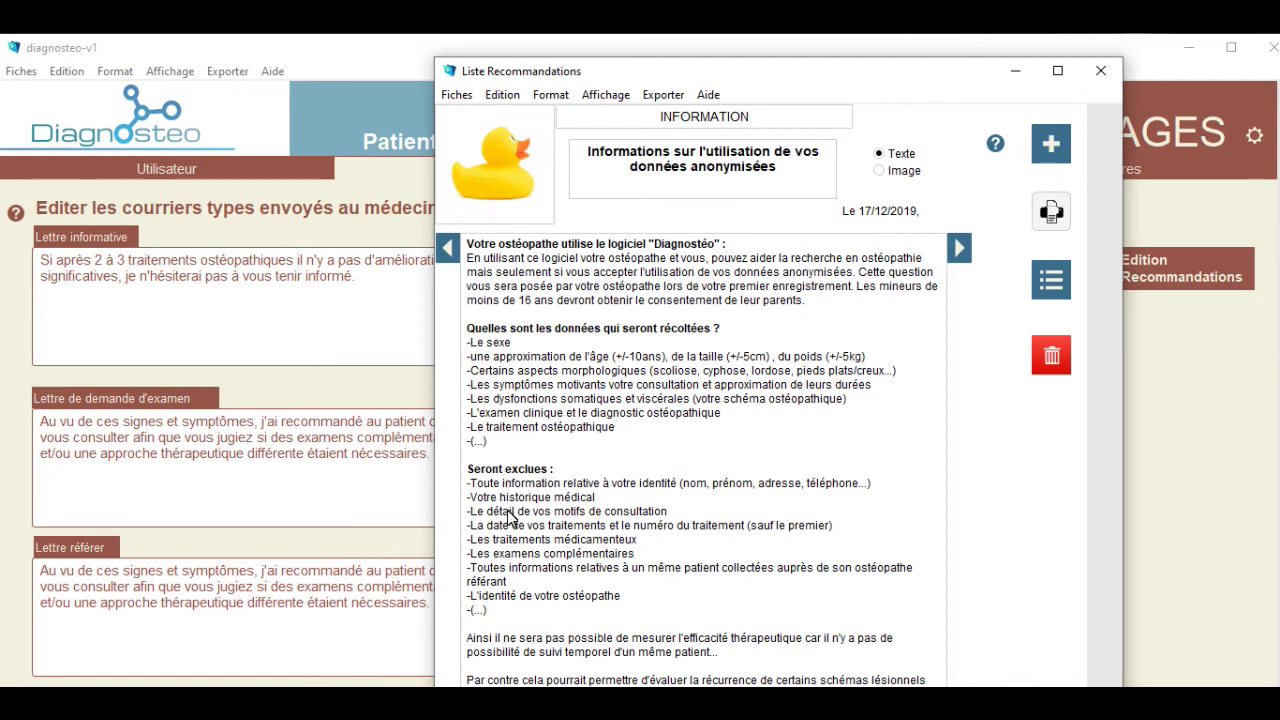
# Highlight the lists of collected and excluded data, then close the Diagnosteo file.
pyautogui.tripleClick(466, 328)
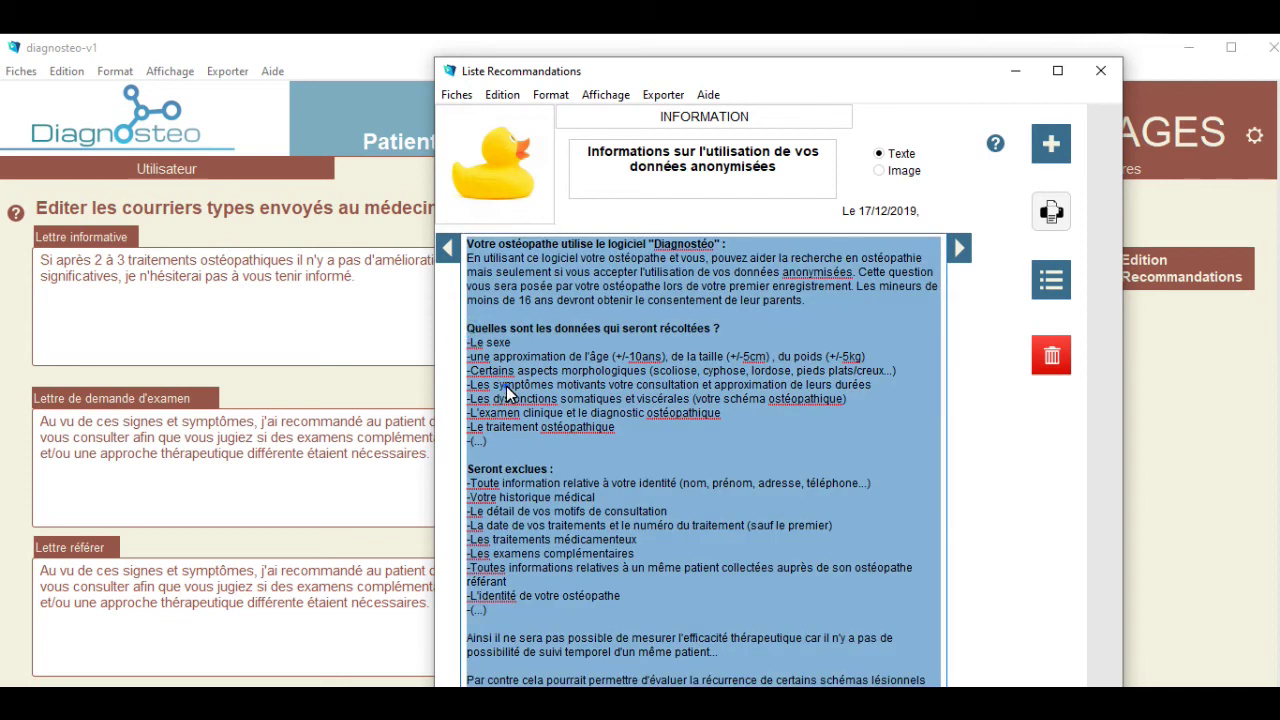
pyautogui.click(507, 393)
pyautogui.moveTo(466, 328); pyautogui.dragTo(688, 620)
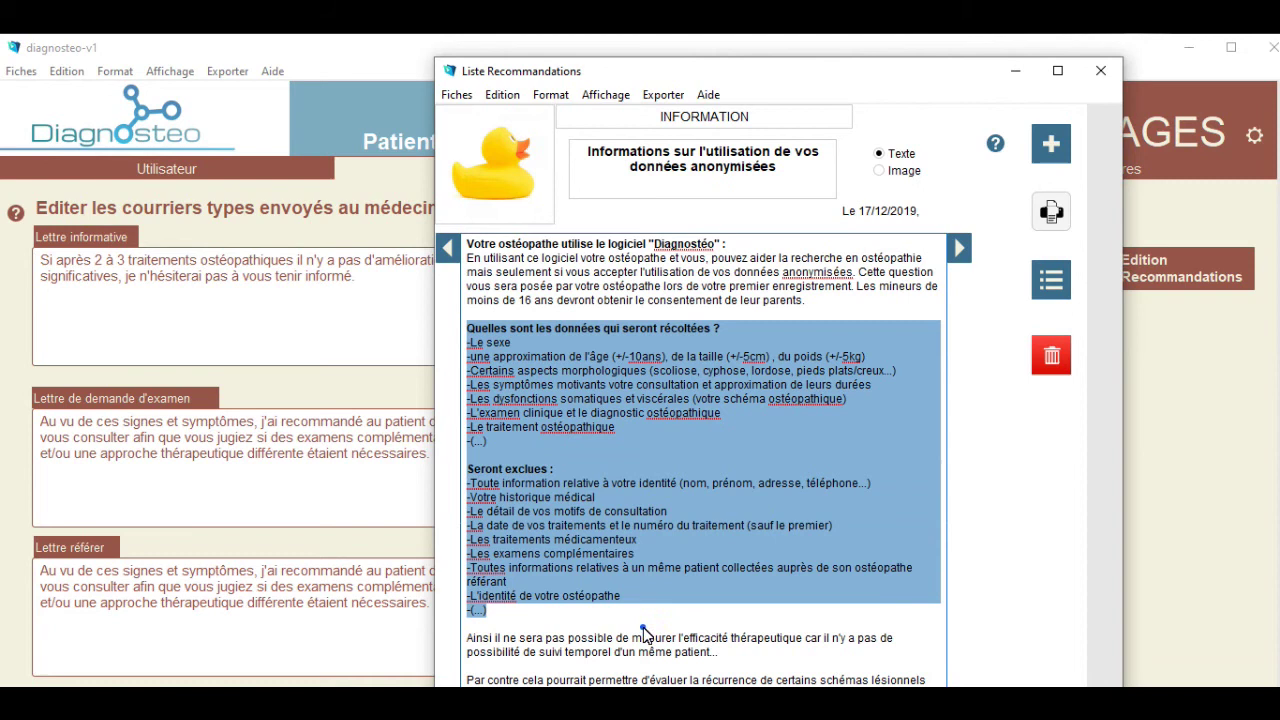
pyautogui.click(643, 627)
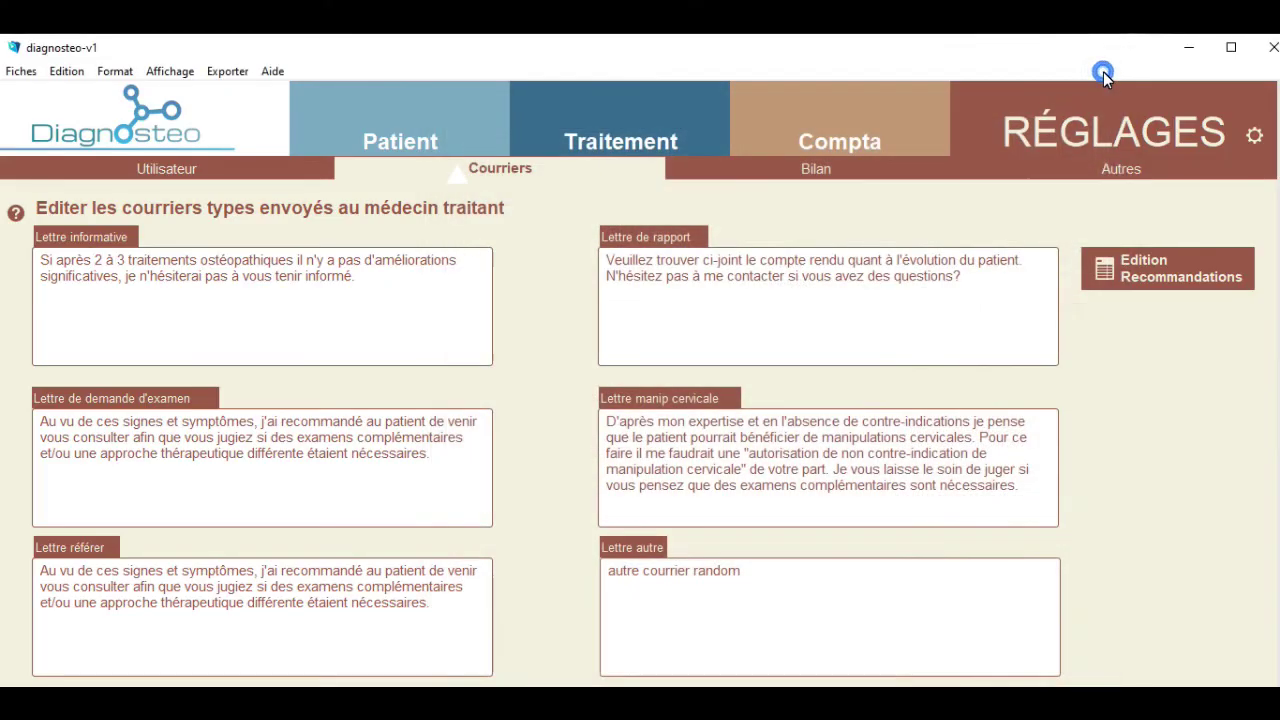
pyautogui.click(1270, 50)
# Relaunch DiagnosteoWin and log in with the account password.
pyautogui.doubleClick(390, 442)
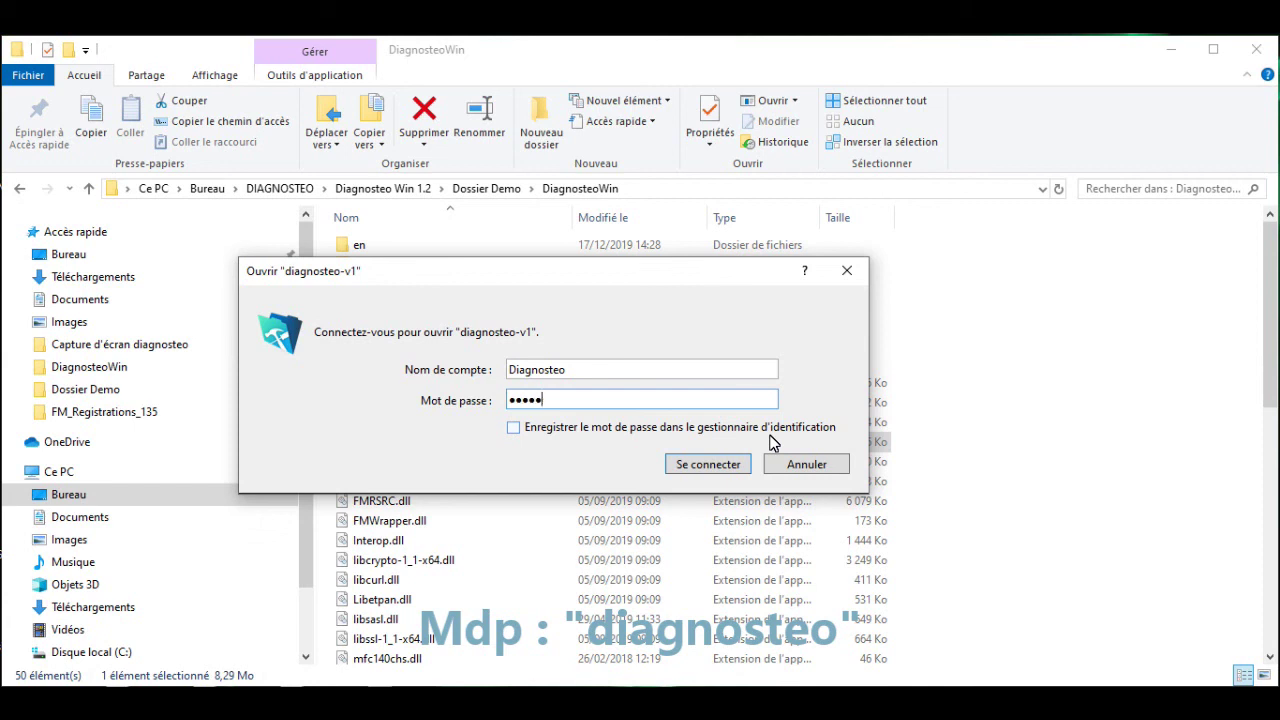
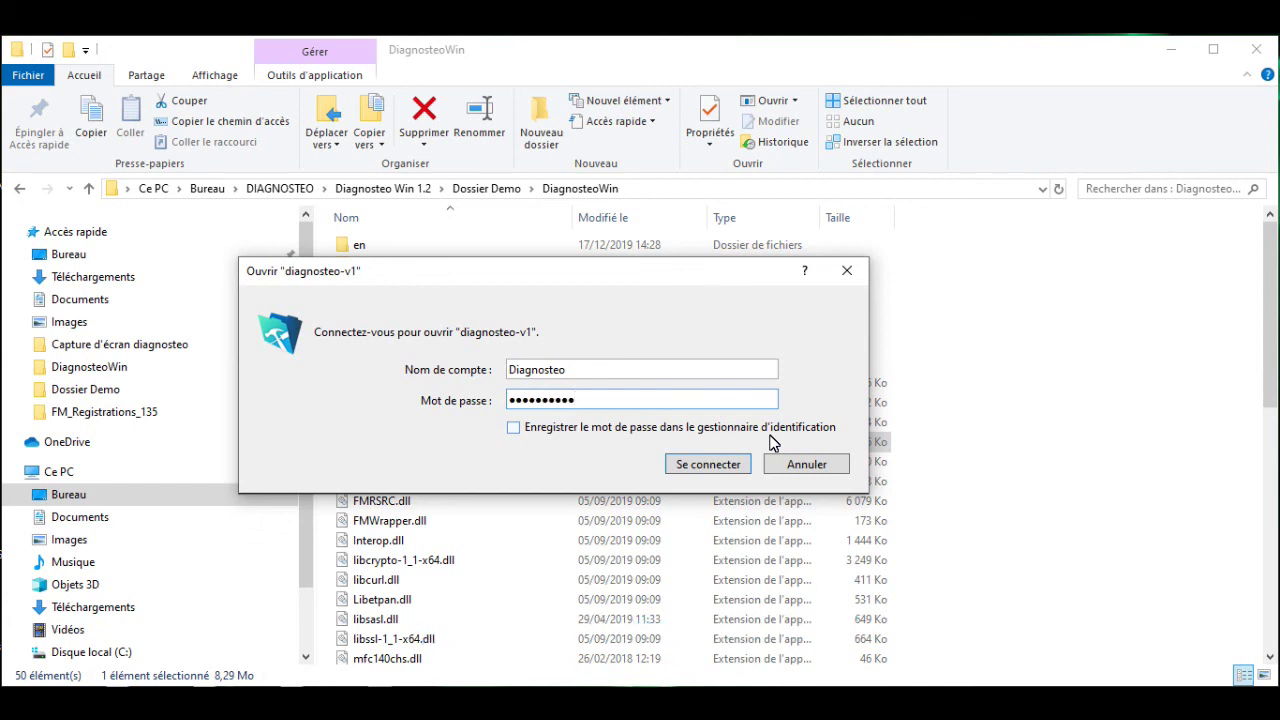
pyautogui.press('Return')
# Enter and confirm the new account password to reach the licence registration page.
pyautogui.click(785, 510)
pyautogui.hotkey('ctrl', 'v')
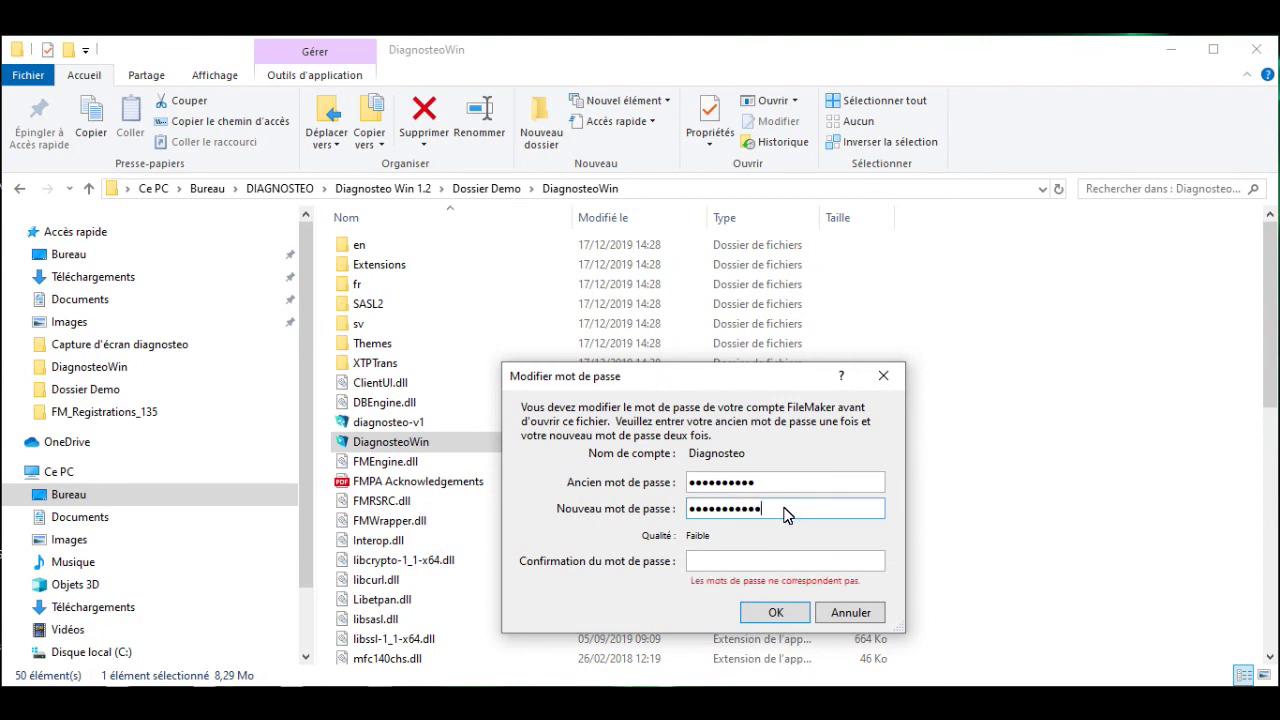
pyautogui.press('Tab')
pyautogui.hotkey('ctrl', 'v')
pyautogui.press('Return')
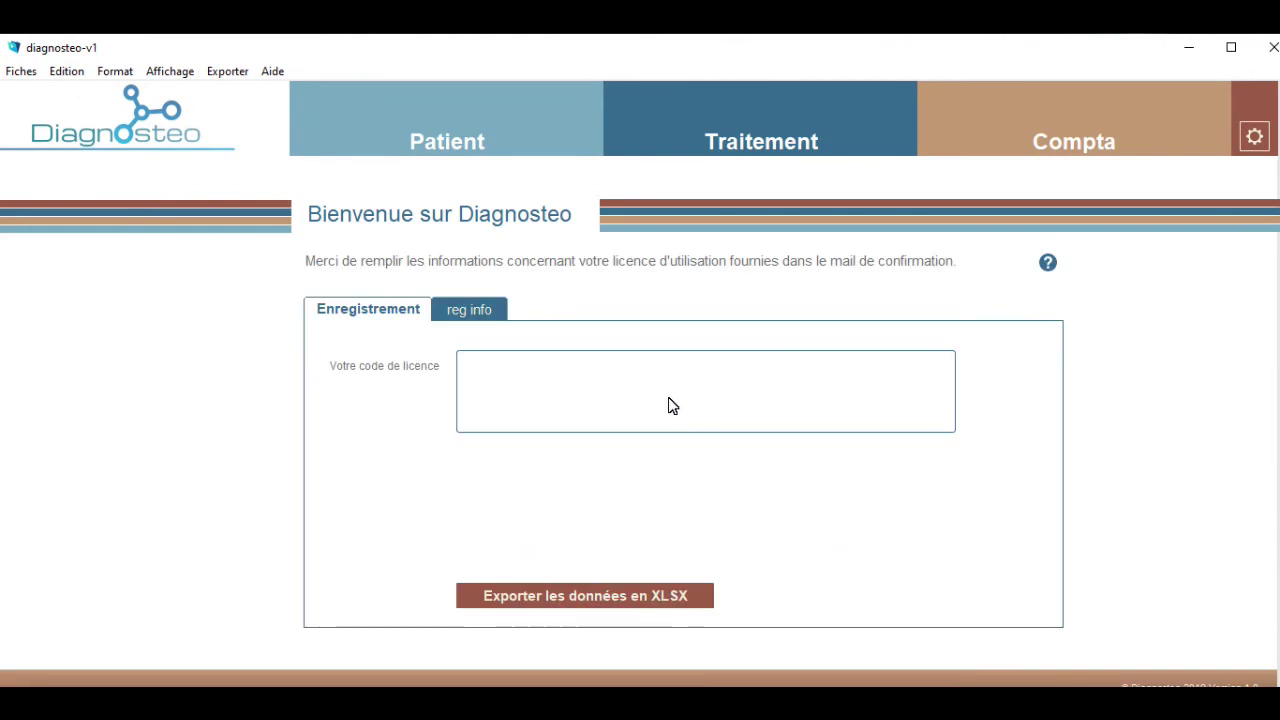
pyautogui.click(665, 375)
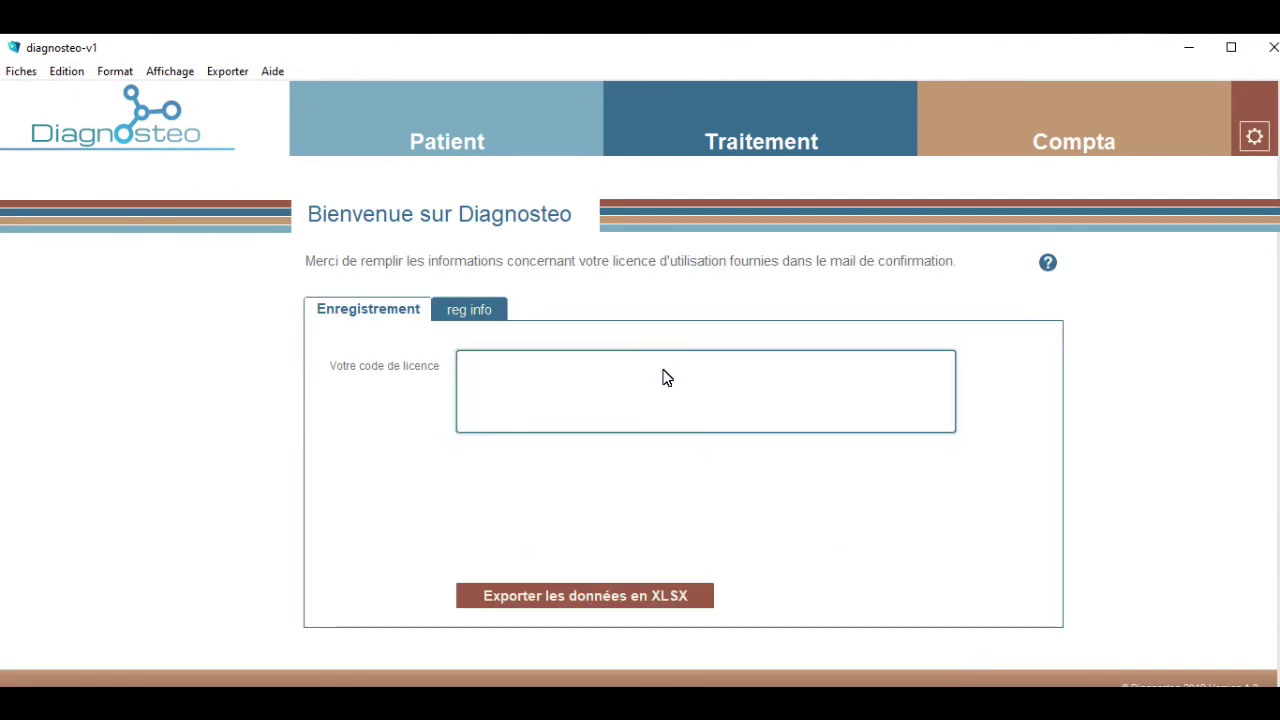
# Paste the licence code into the Enregistrement field and validate it.
pyautogui.hotkey('ctrl', 'v')
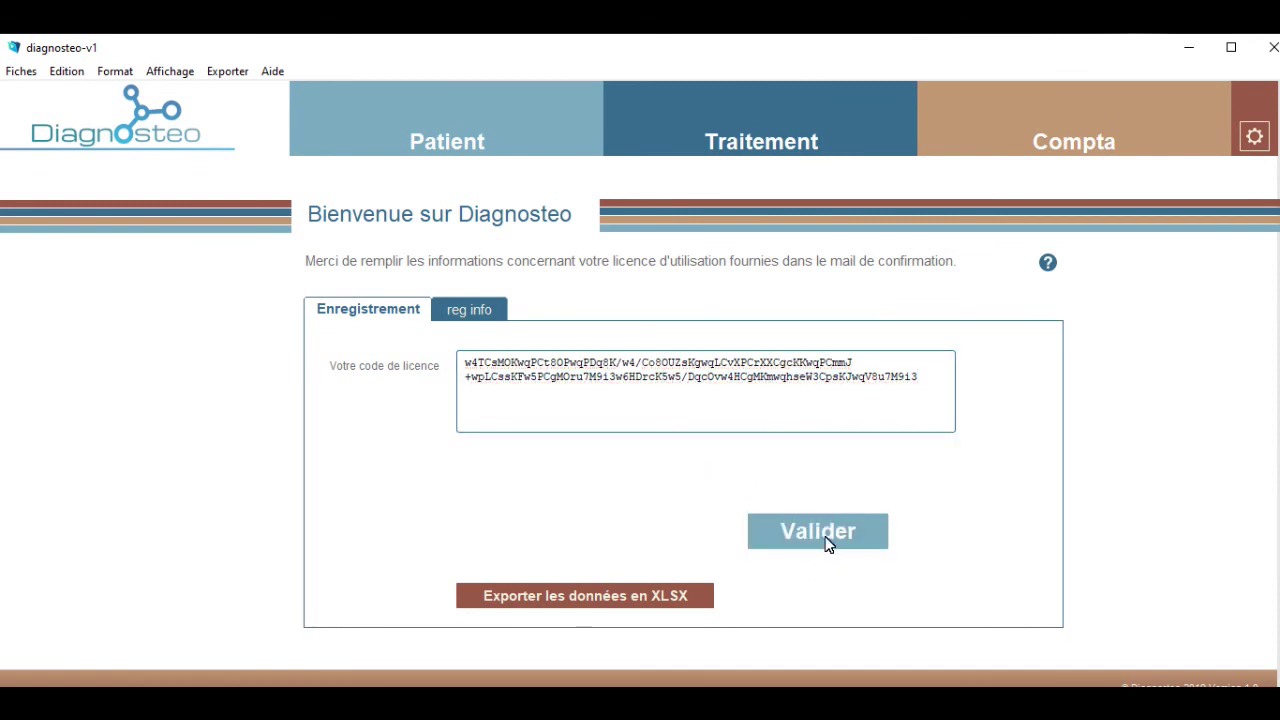
pyautogui.click(826, 541)
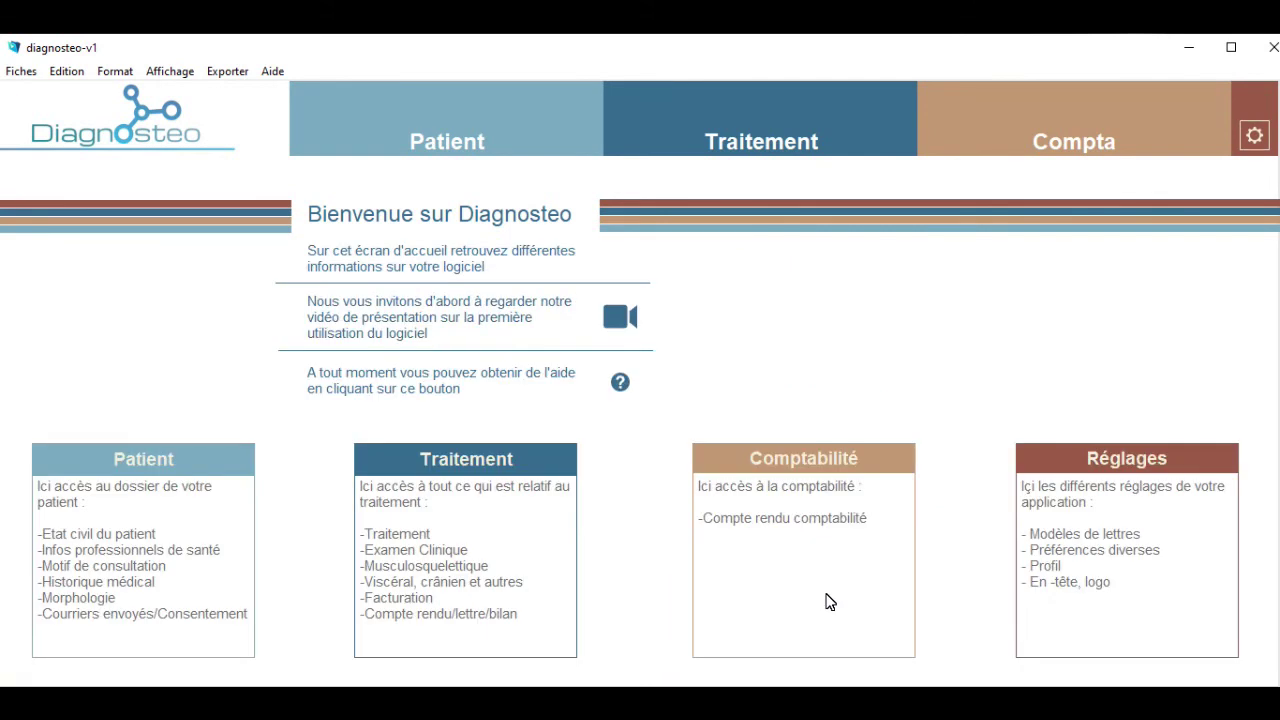
# From the Patient list, create a new patient record with the + button.
pyautogui.click(500, 143)
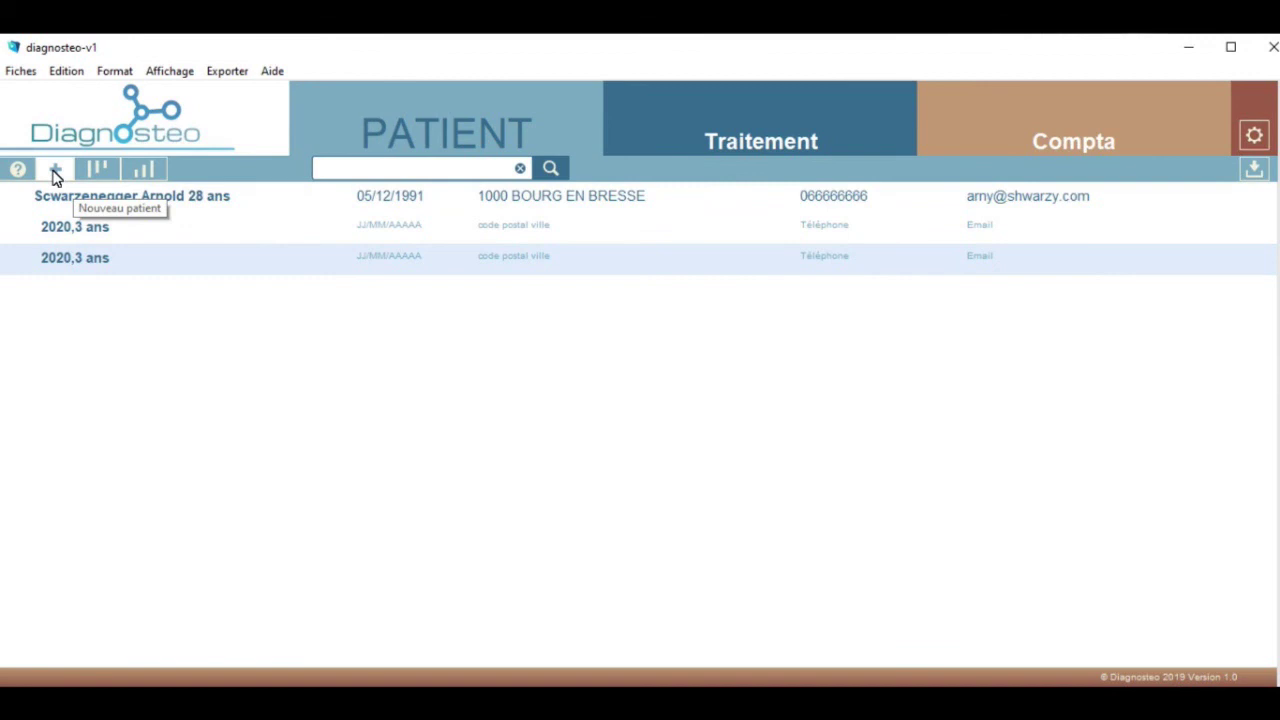
pyautogui.click(55, 171)
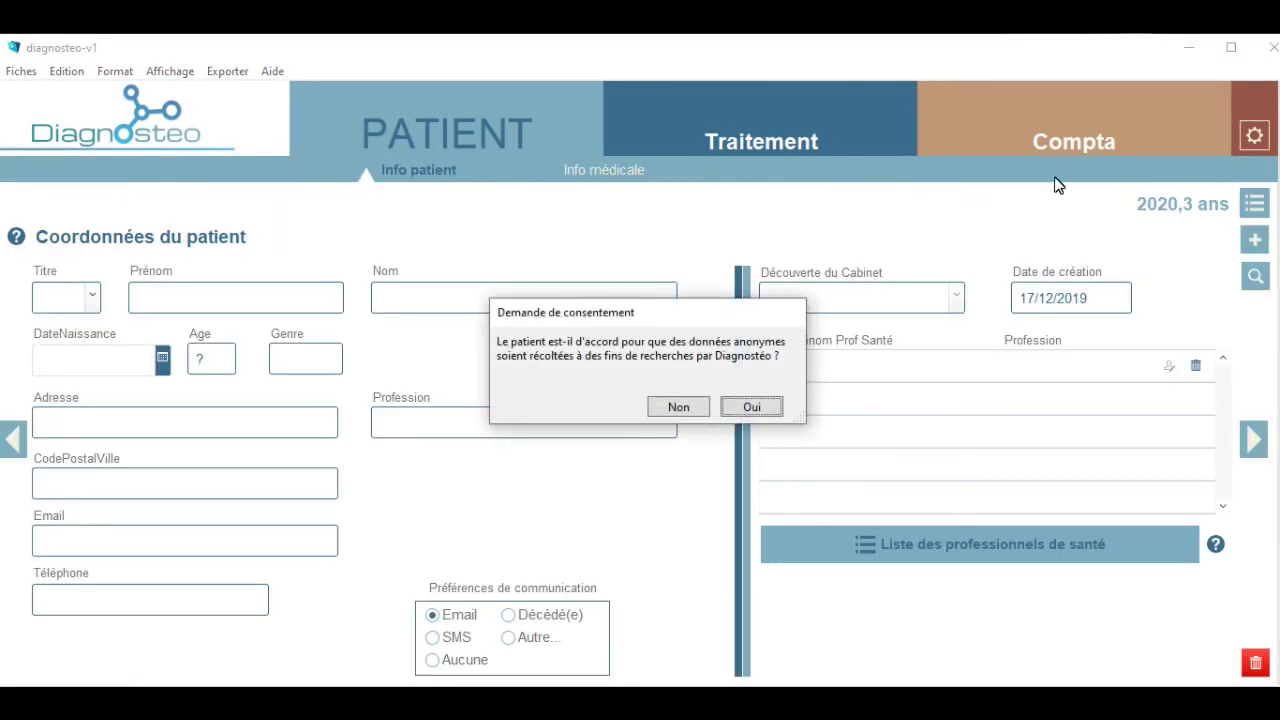